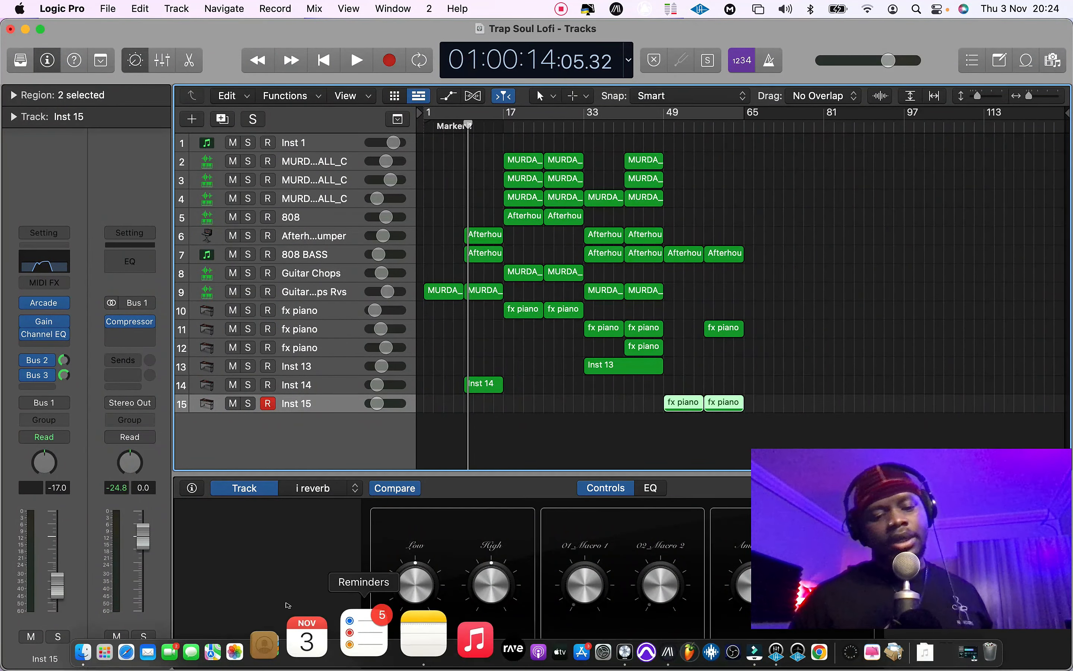
Switch to Finder, preview SO_JC_guitar_chord_Cm.wav and load it onto a new Quick Sampler track in Logic Pro
left_click(163, 637)
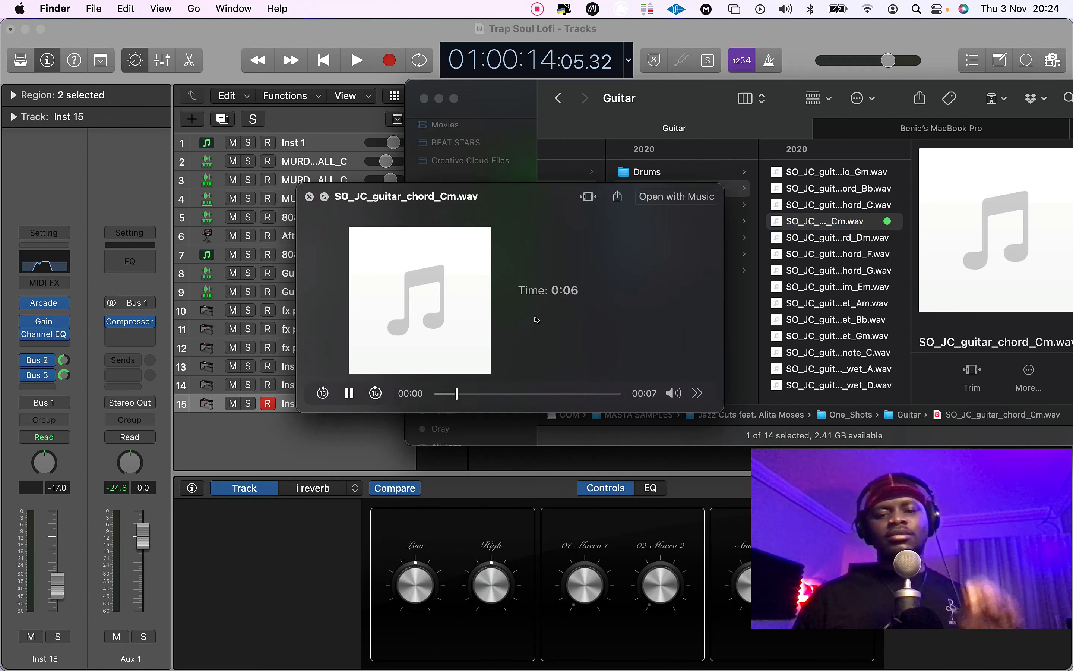
key("space")
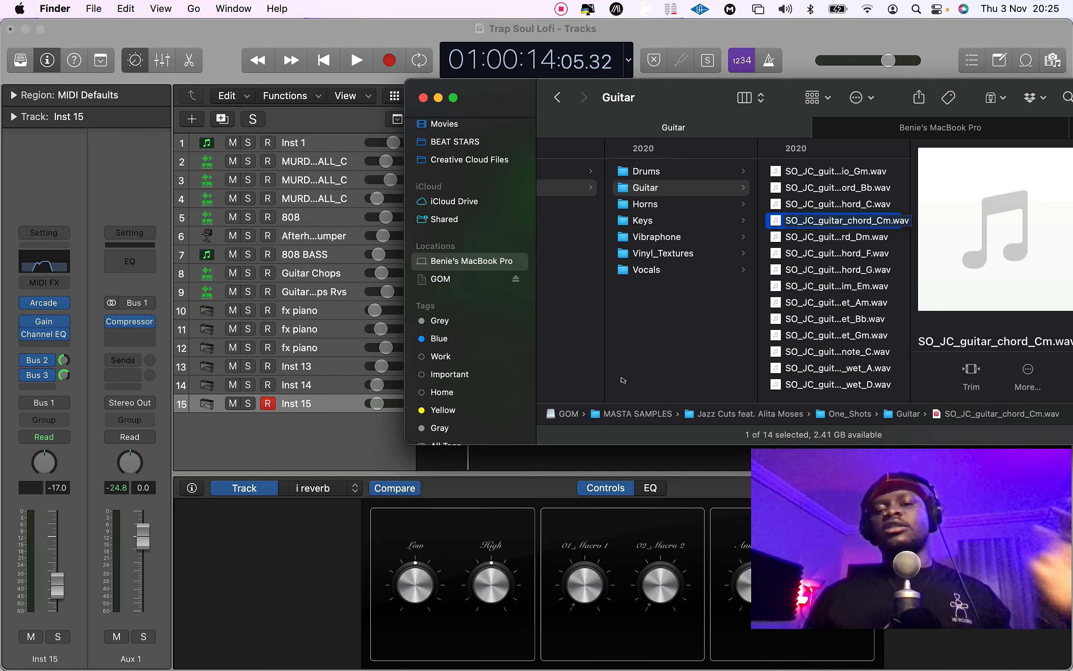
left_click_drag(838, 220, 218, 445)
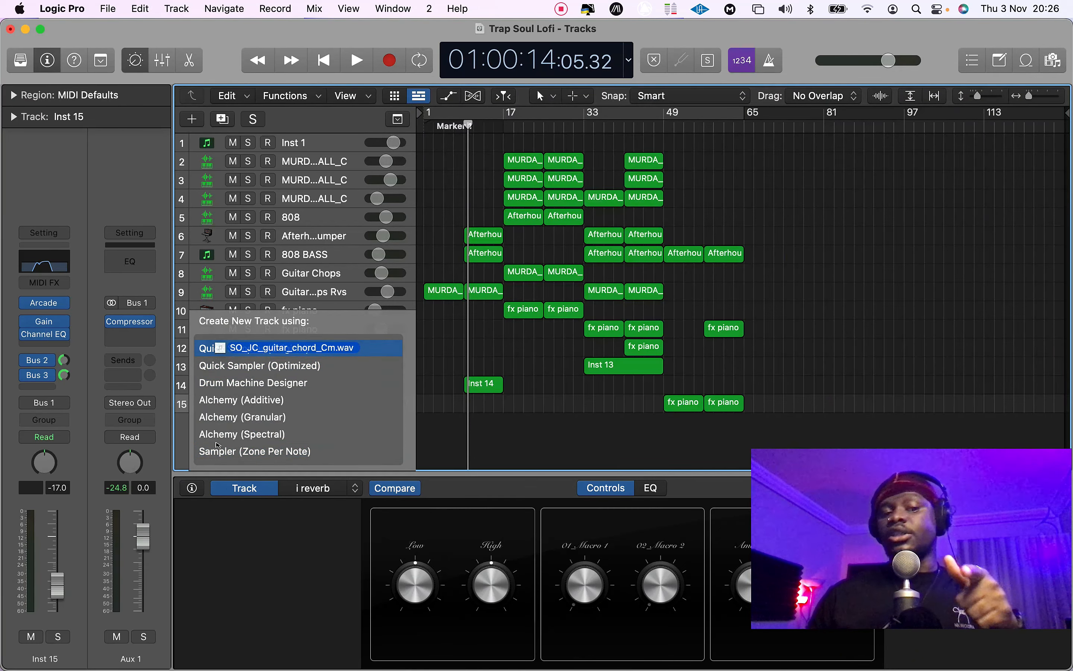
left_click_drag(217, 445, 217, 445)
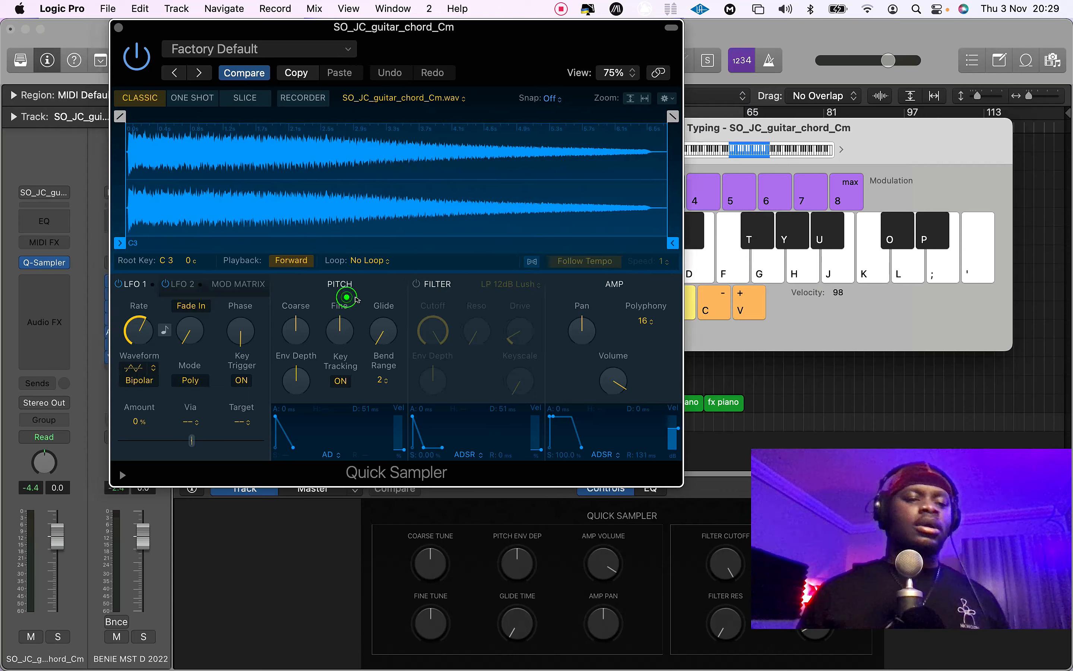
Audition the guitar chord sample at different pitches with Musical Typing
key("h")
key("h")
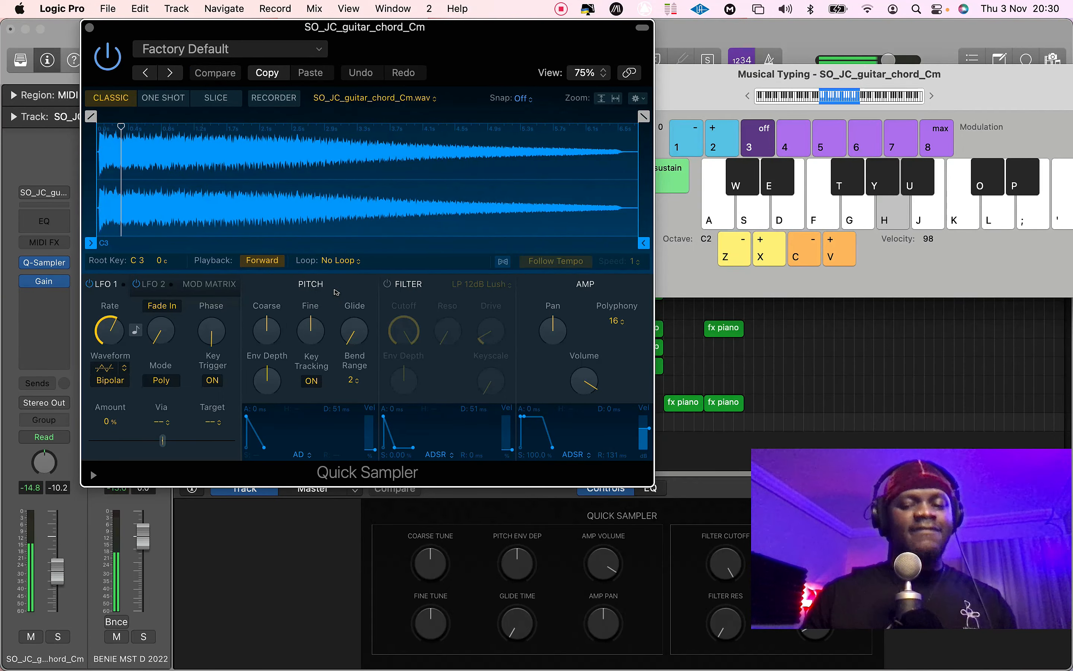
key("d")
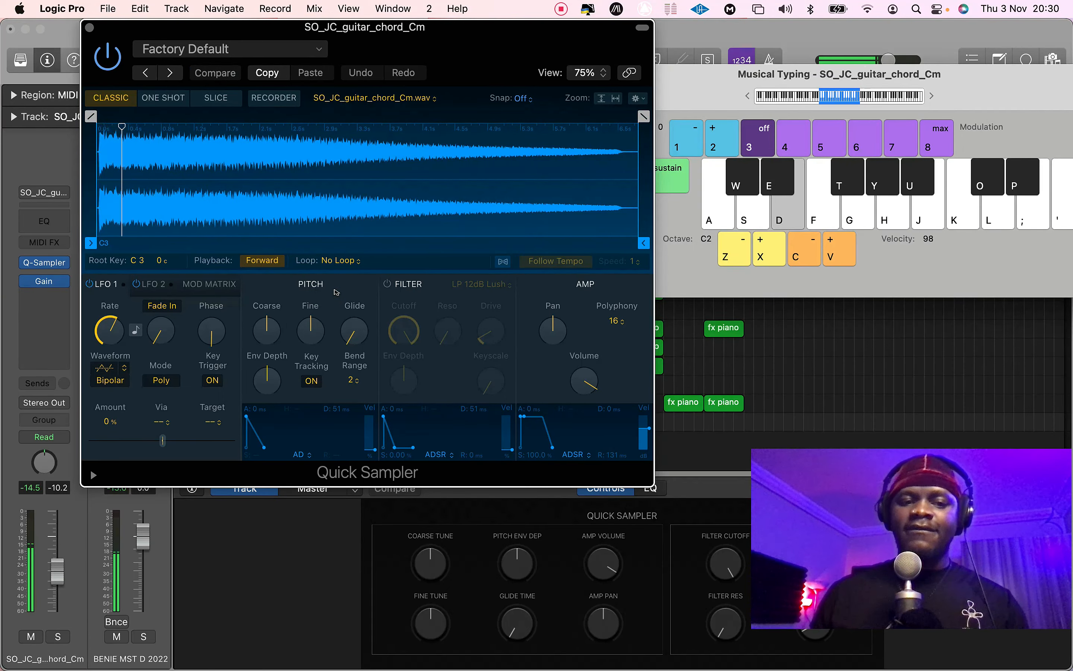
left_click_drag(336, 292, 348, 291)
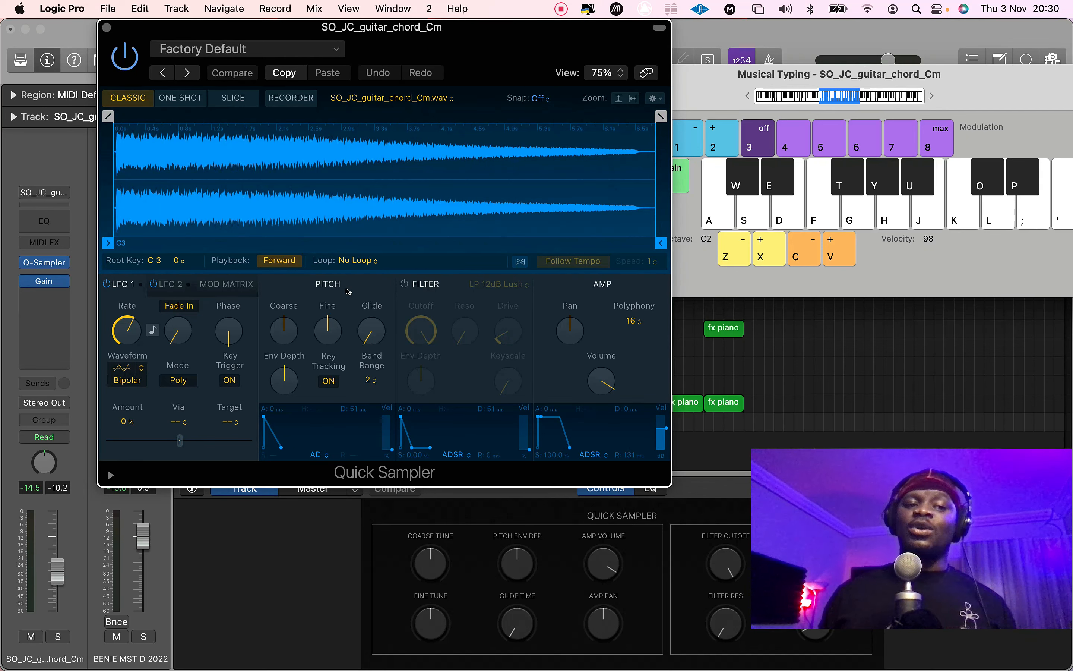
key("h")
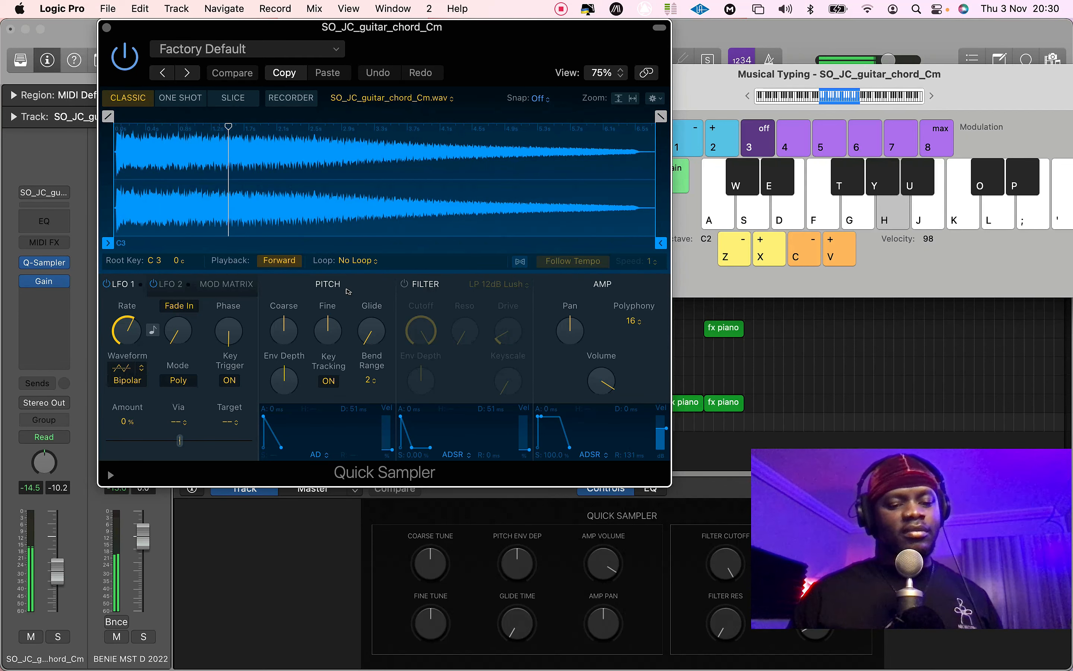
key("d")
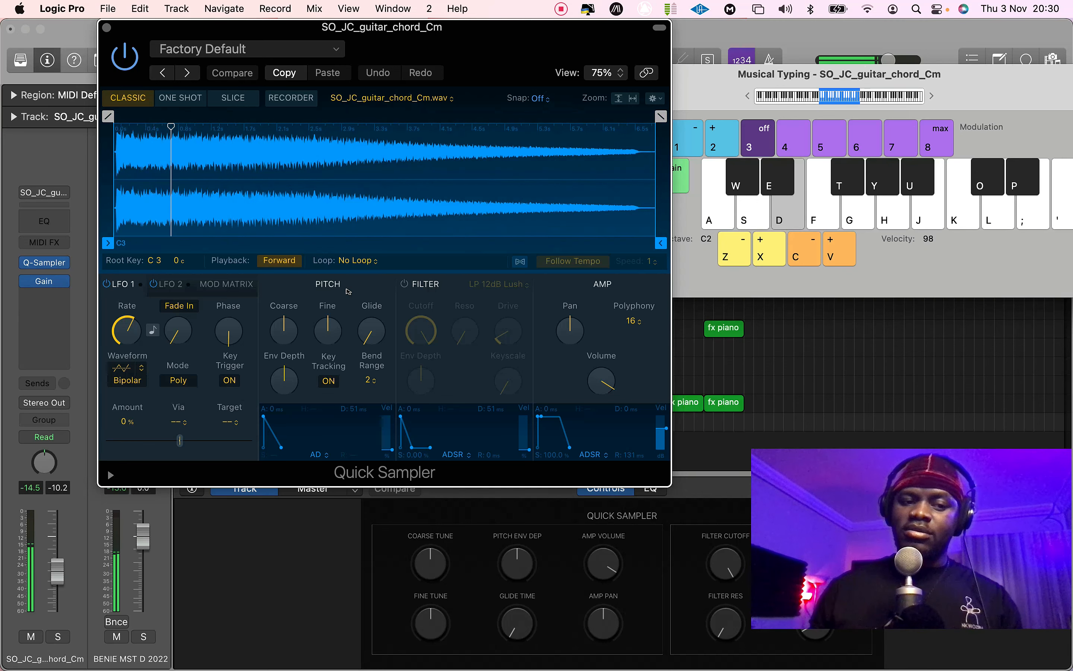
left_click_drag(349, 281, 347, 297)
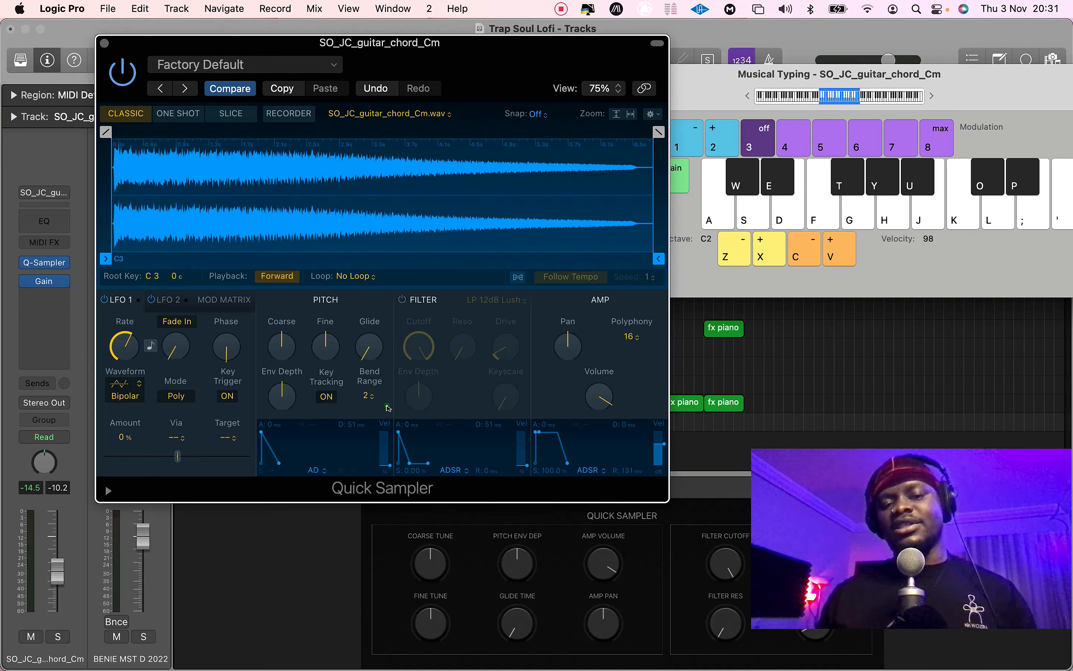
Enable Follow Tempo for the guitar chord sample and test it at several pitches
left_click(387, 407)
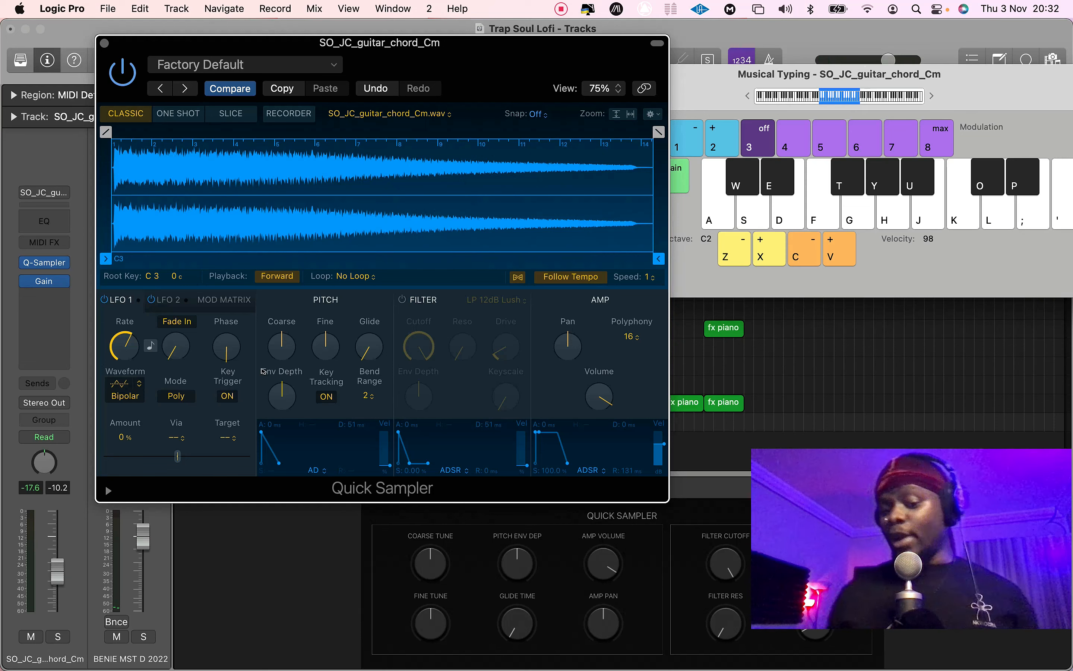
key("y")
key("y")
key("h")
key("d")
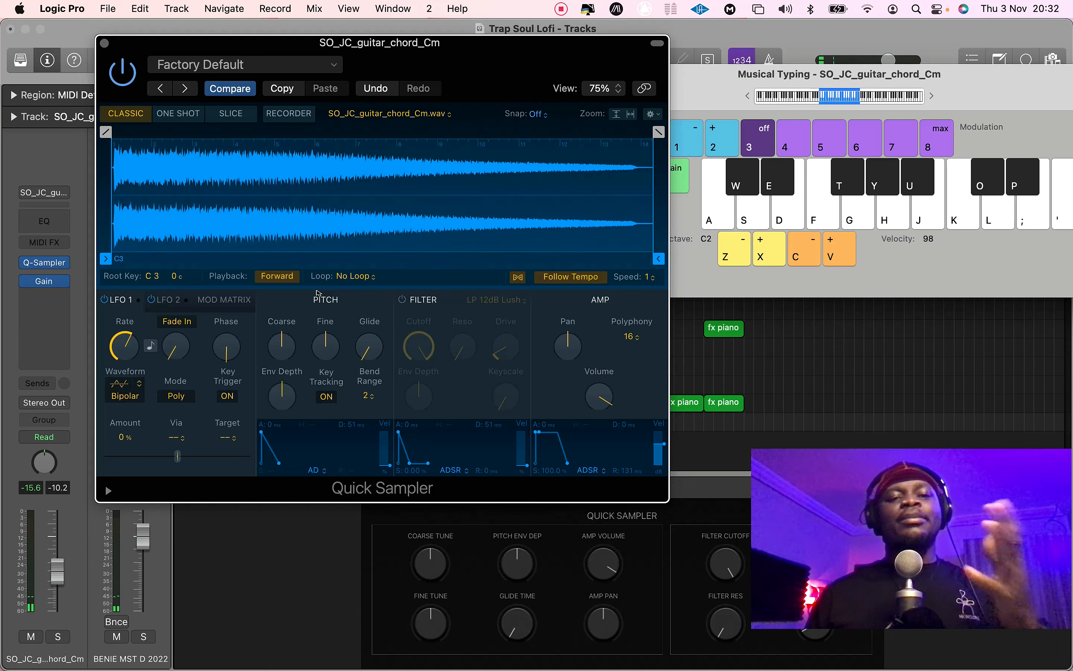
Move the sample start to 1 1 65 to trim the silence before the attack, and play a few notes to check it
left_click_drag(292, 253, 316, 293)
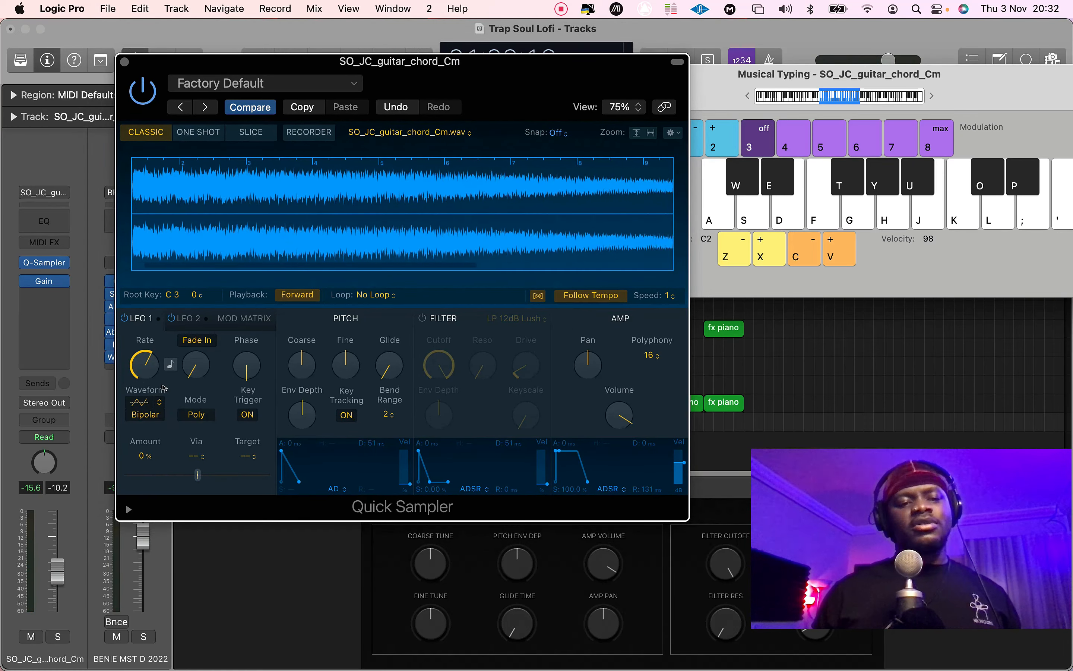
scroll(162, 384, "up", 5)
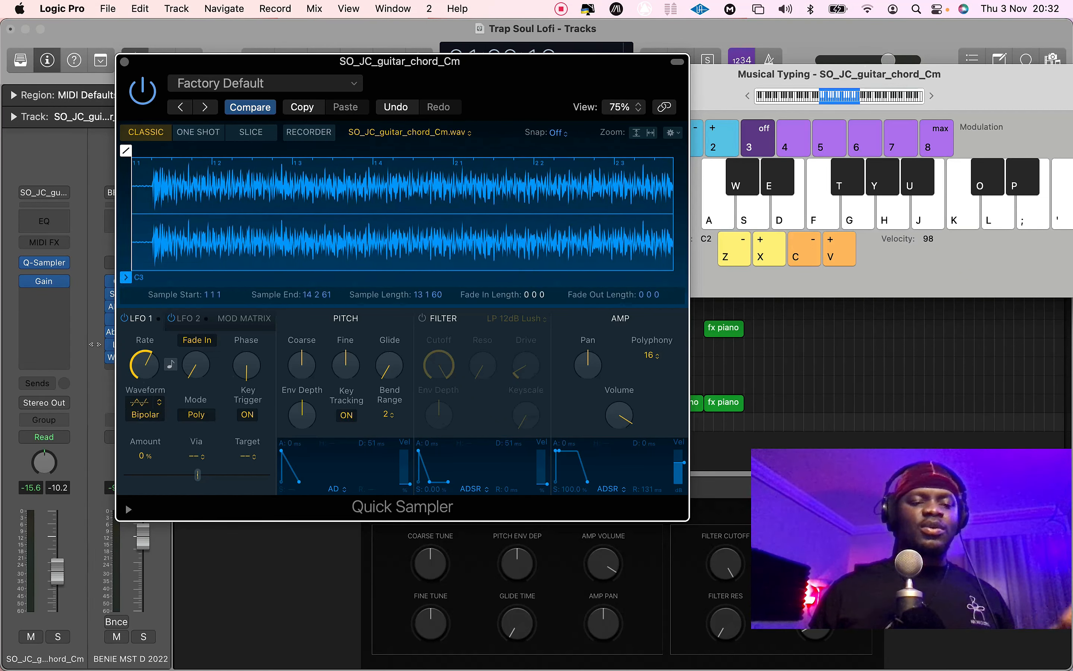
left_click_drag(126, 277, 147, 277)
key("h")
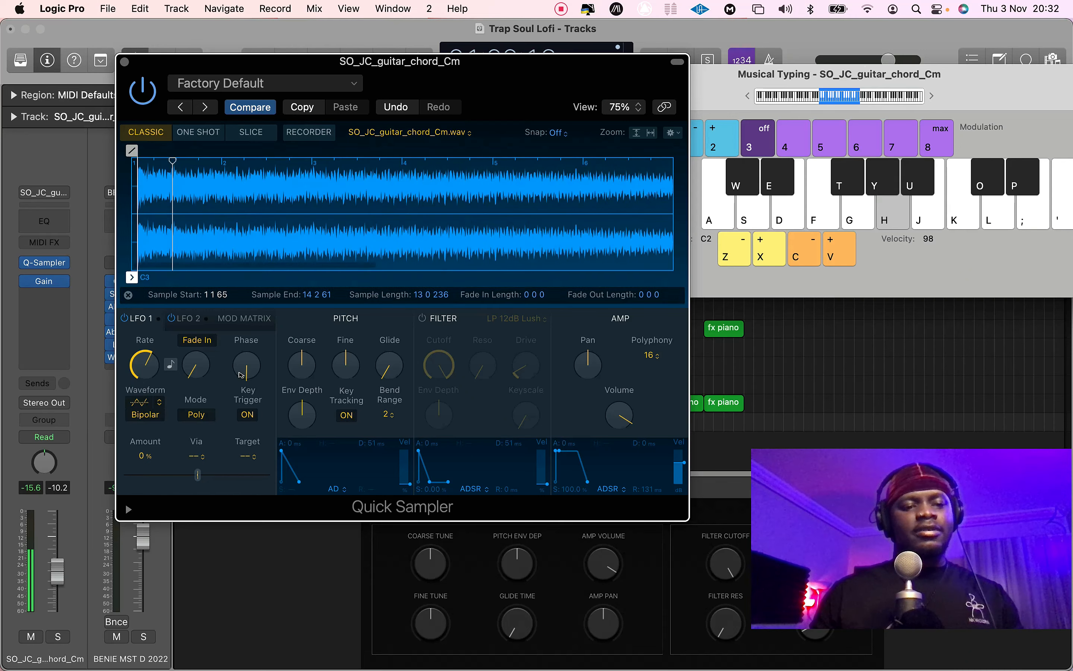
key("h")
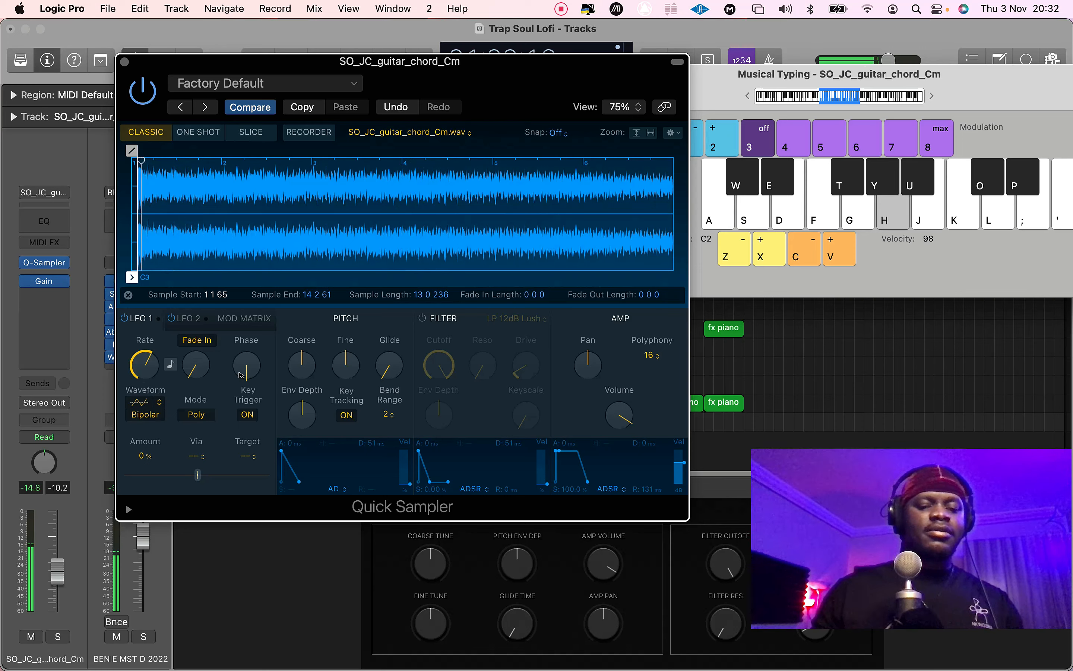
key("d")
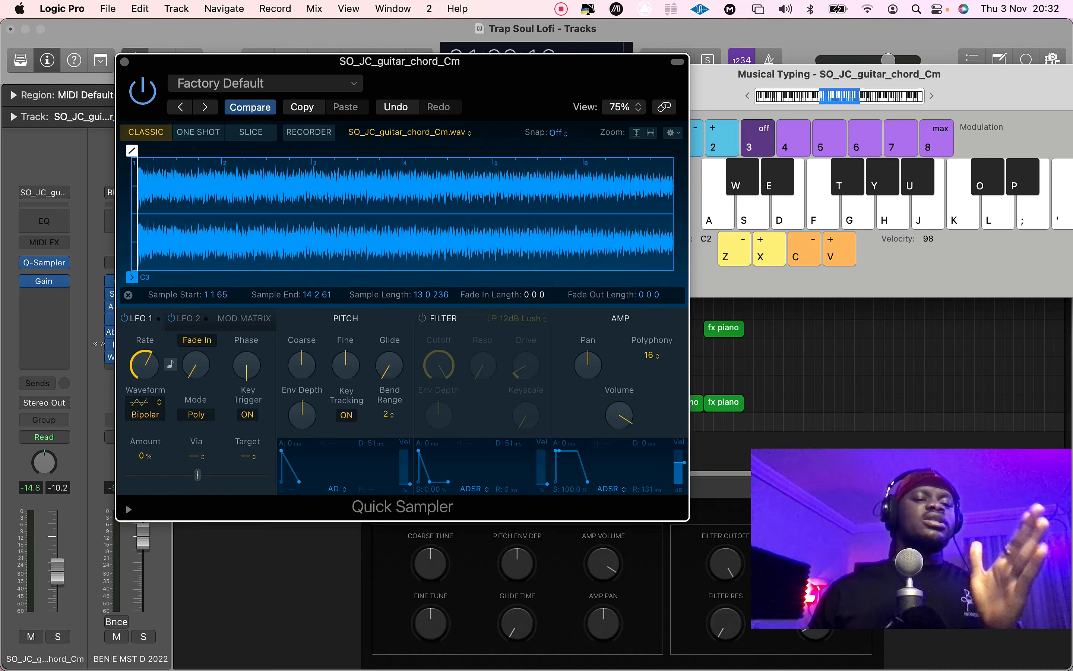
Add a fade-in of length 0 0 47 at the sample start and play notes to check the softened attack
left_click_drag(98, 343, 106, 343)
scroll(103, 343, "up", 5)
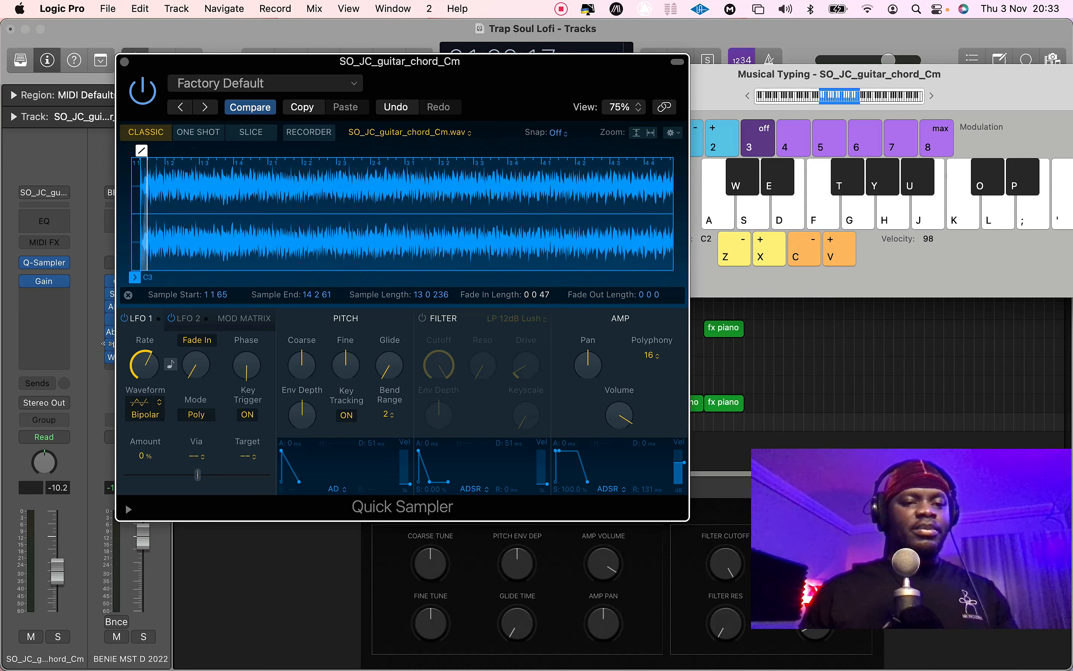
key("h")
key("h")
key("h")
key("d")
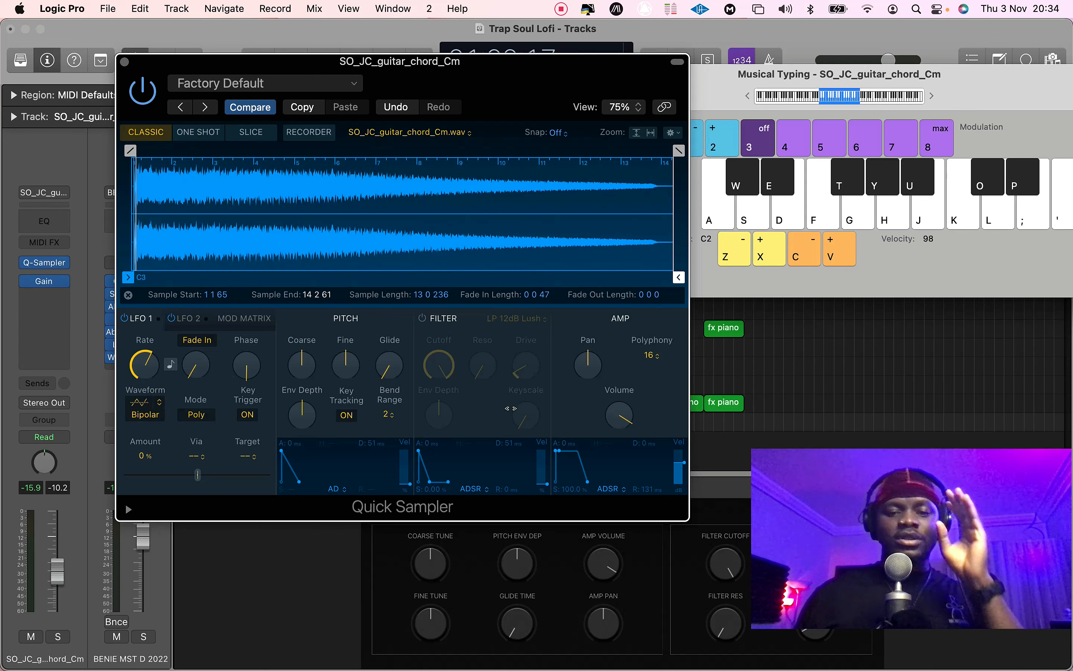
Shorten the sample by moving its end marker to 8 1 10
left_click_drag(511, 408, 265, 382)
left_click_drag(436, 418, 448, 403)
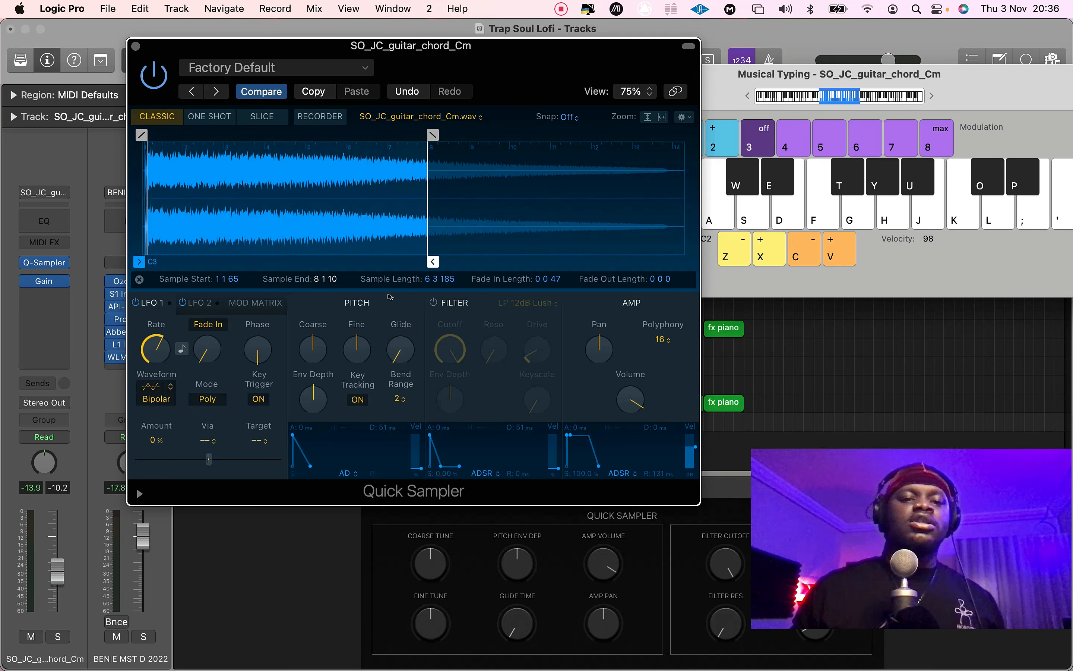
left_click_drag(384, 291, 371, 272)
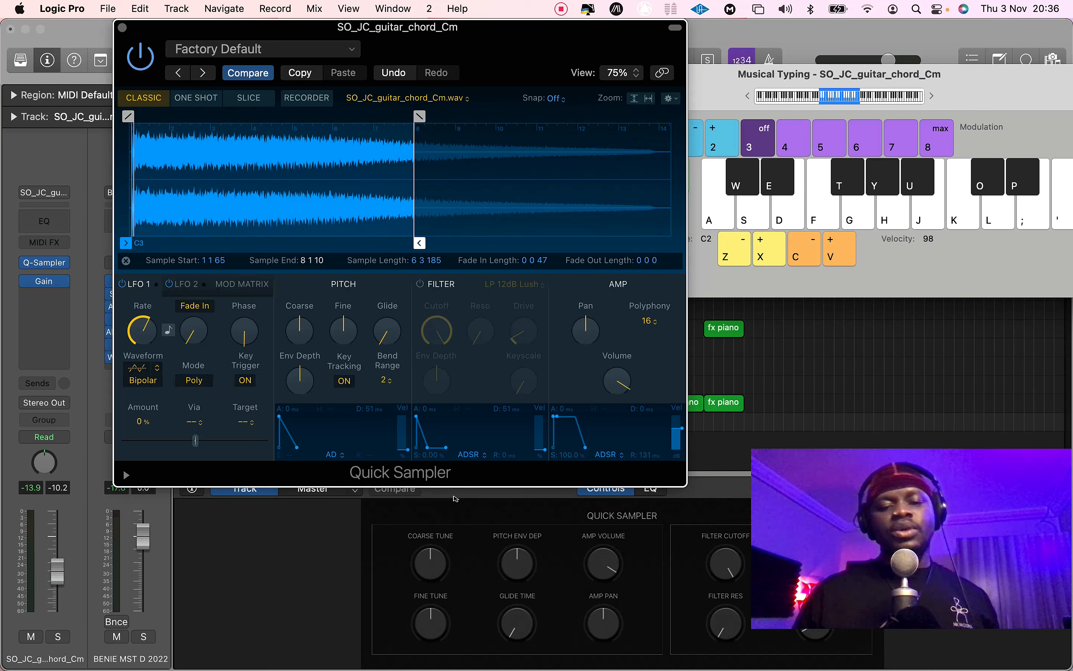
Switch the amp envelope to AHDSR, steepen its release and set the hold to 406 ms
left_click(609, 455)
left_click(609, 466)
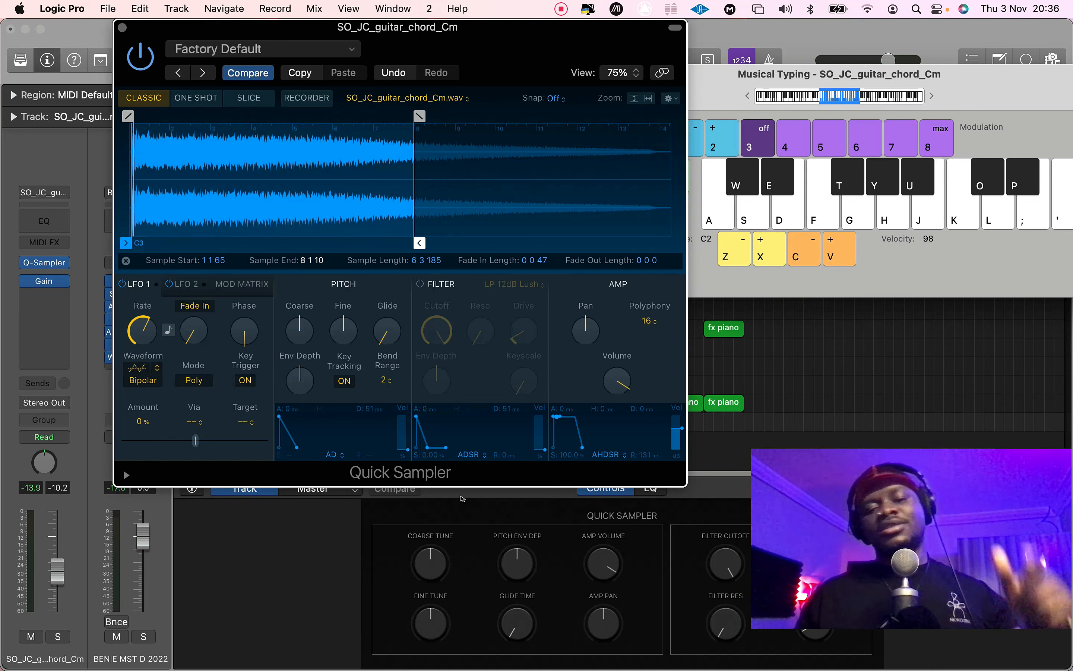
left_click_drag(582, 447, 575, 447)
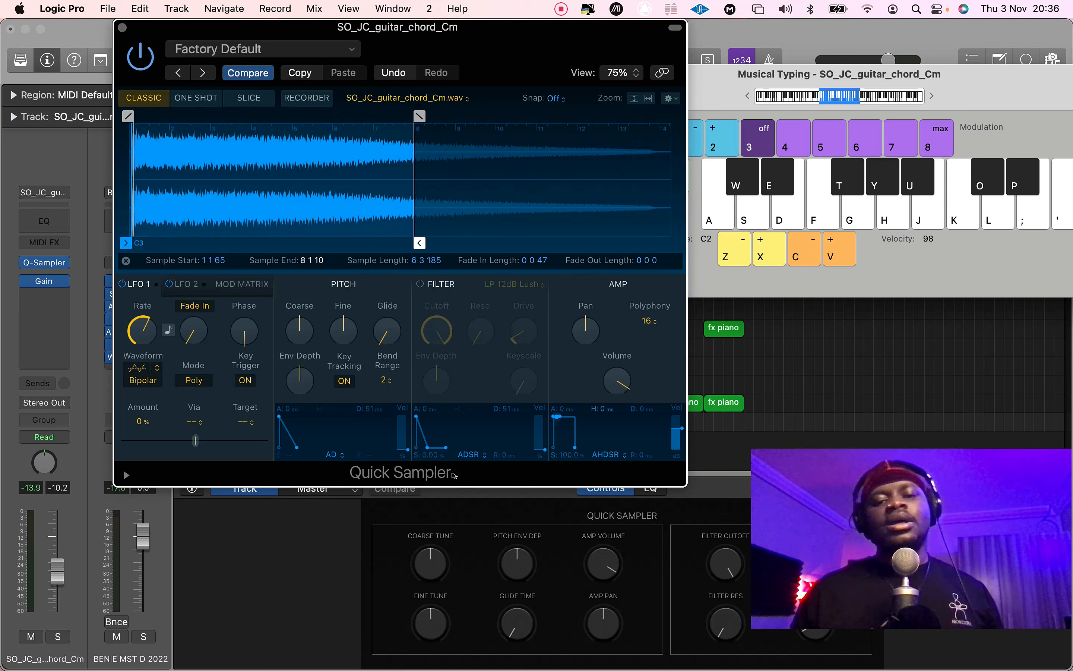
left_click_drag(559, 417, 563, 416)
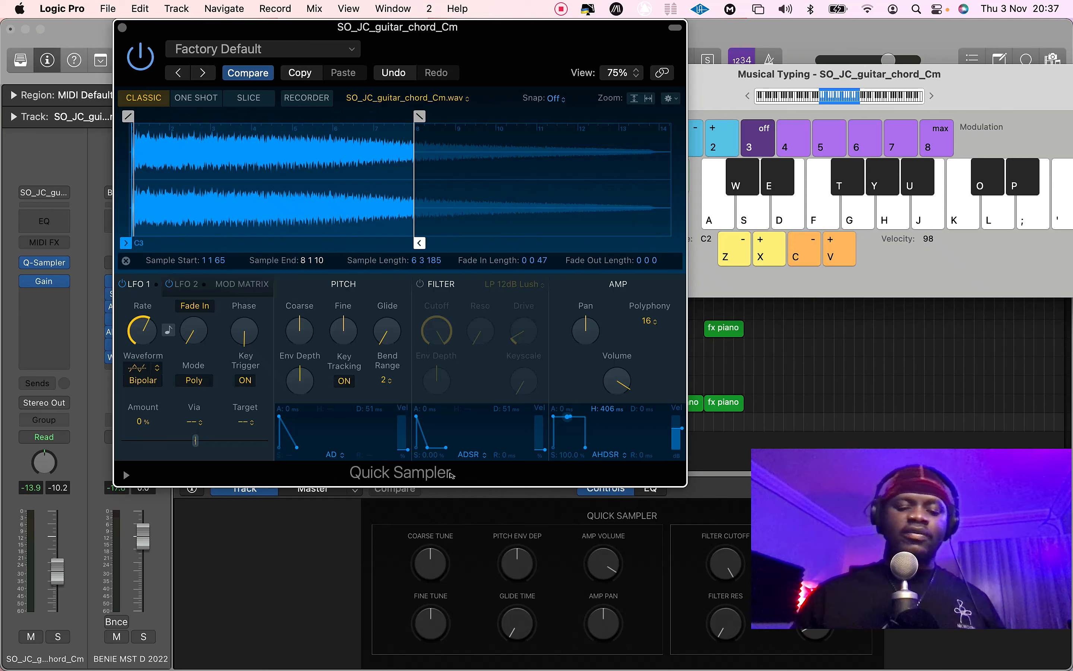
Play the edited guitar chord at several pitches to hear the new amp envelope
key("y")
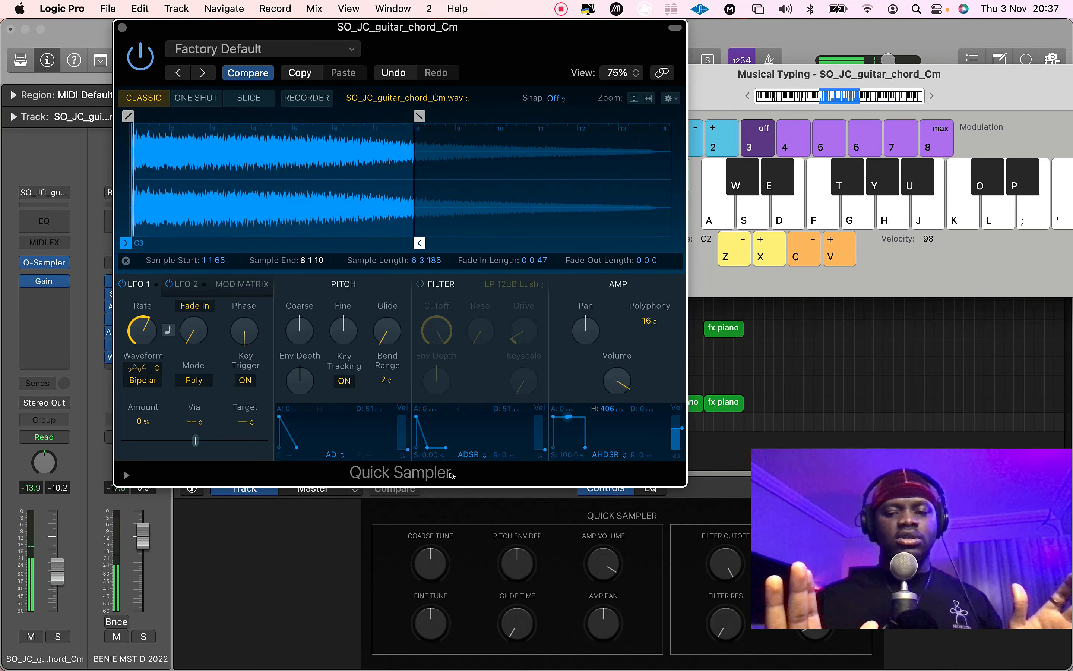
key("y")
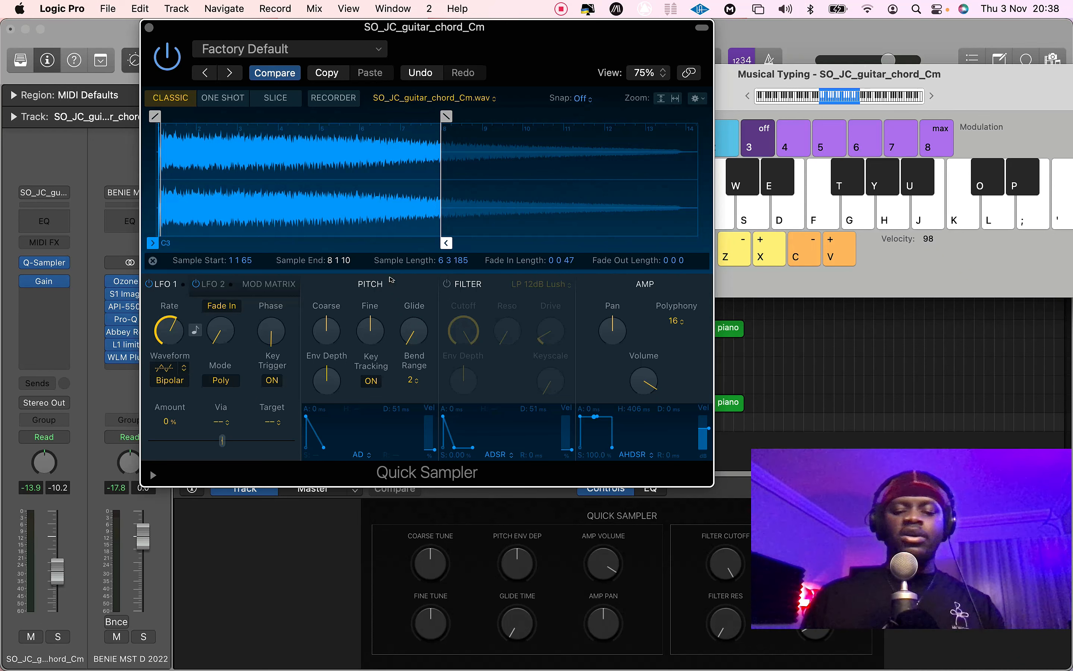
key("y")
key("y")
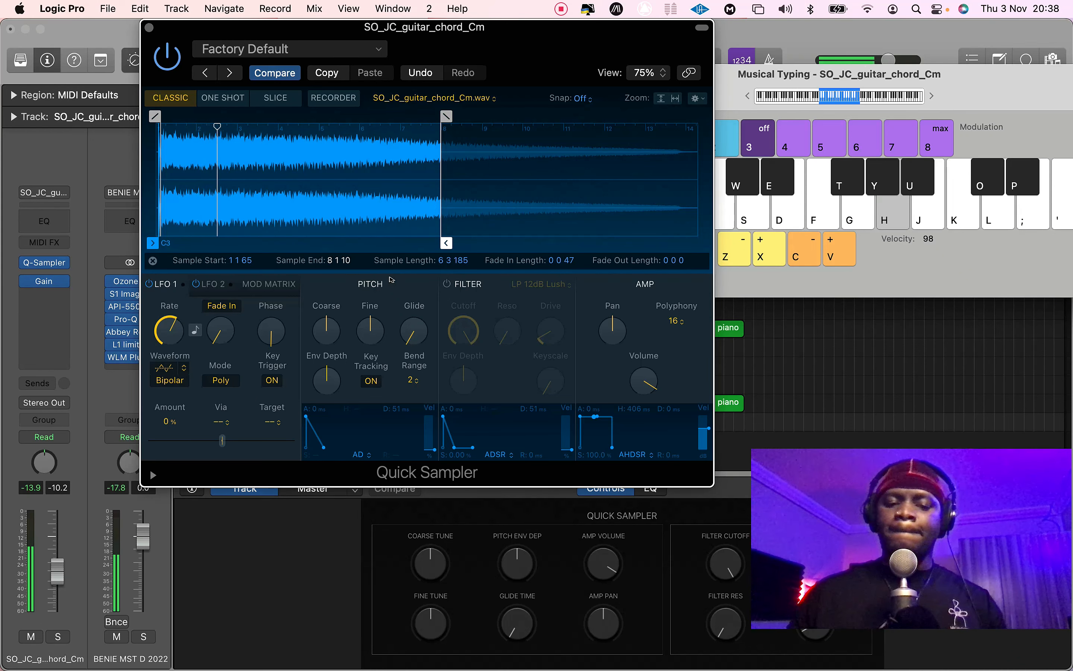
key("h")
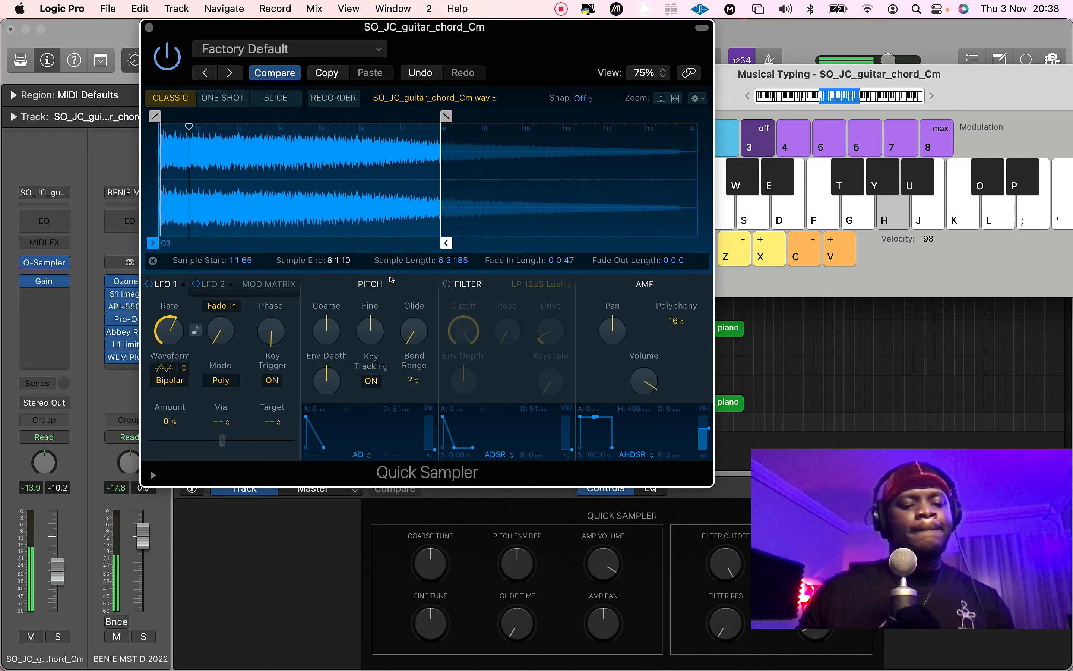
key("d")
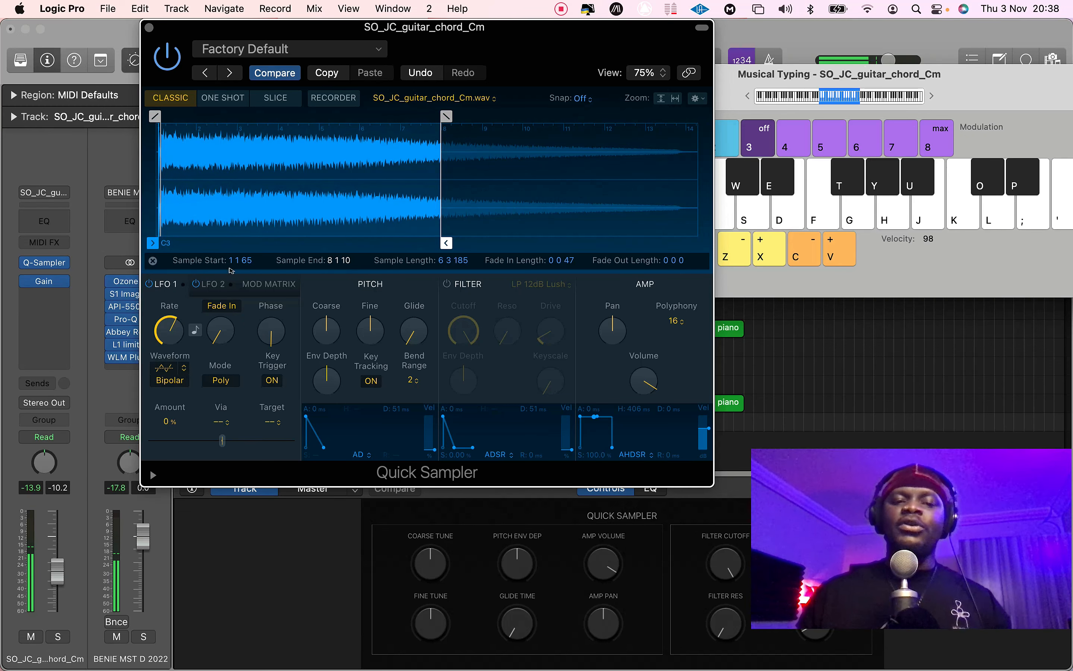
Close Quick Sampler and copy the two Guitar Chops regions to the SO_JC_guitar_chord_Cm track, starting at bar 1
left_click(149, 27)
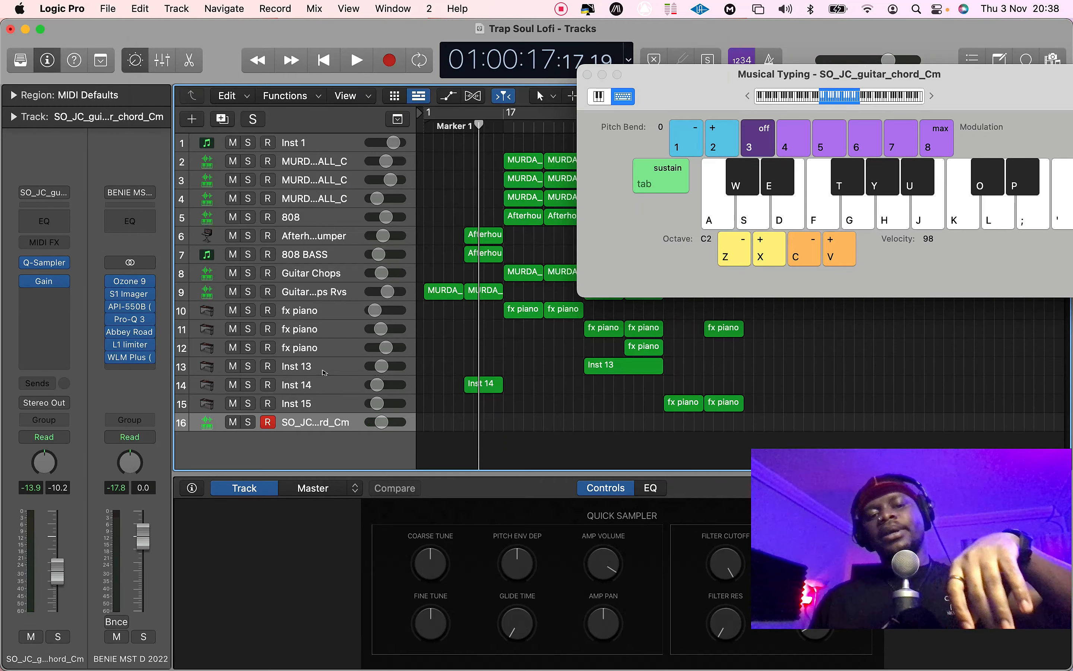
left_click_drag(524, 260, 520, 407)
left_click_drag(392, 474, 322, 478)
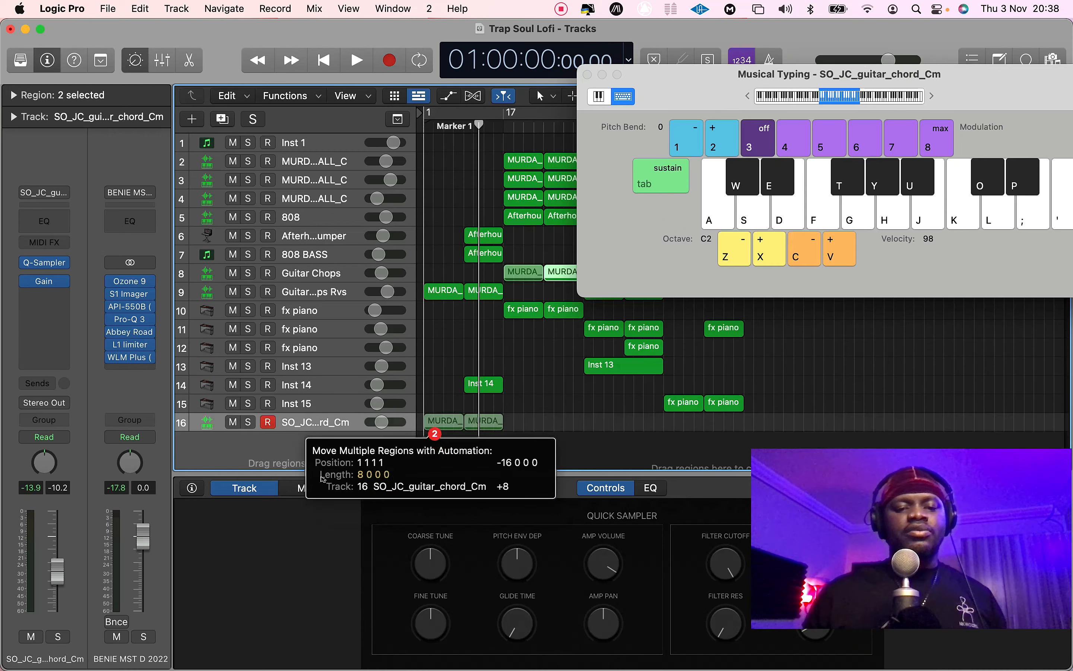
left_click_drag(321, 478, 321, 477)
Solo the guitar chord track and play back the copied regions
key("space")
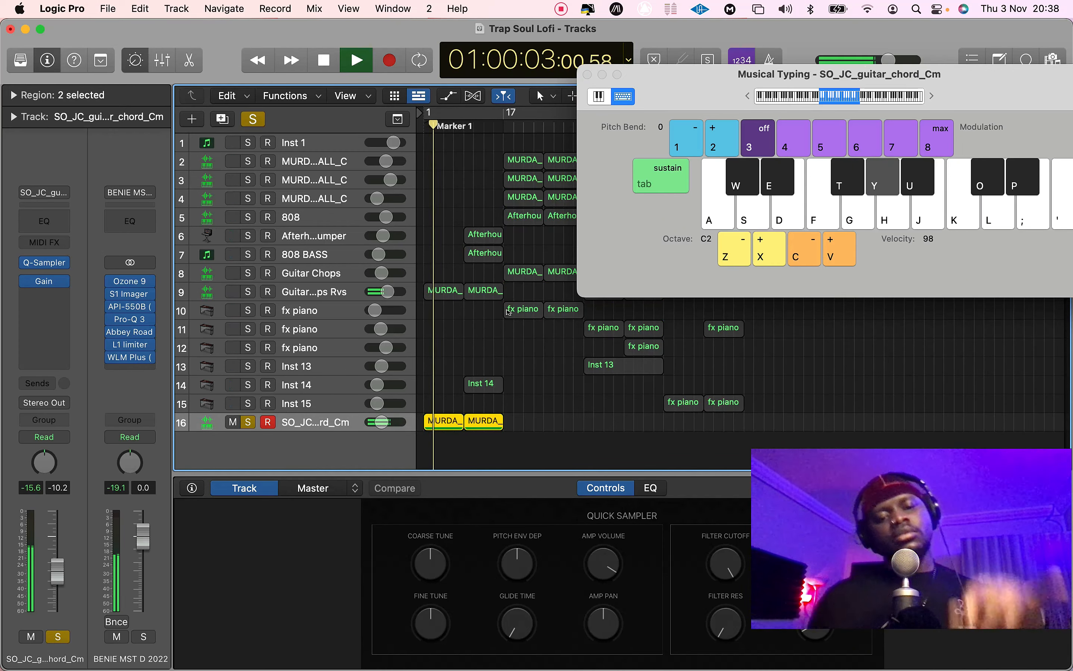
key("space")
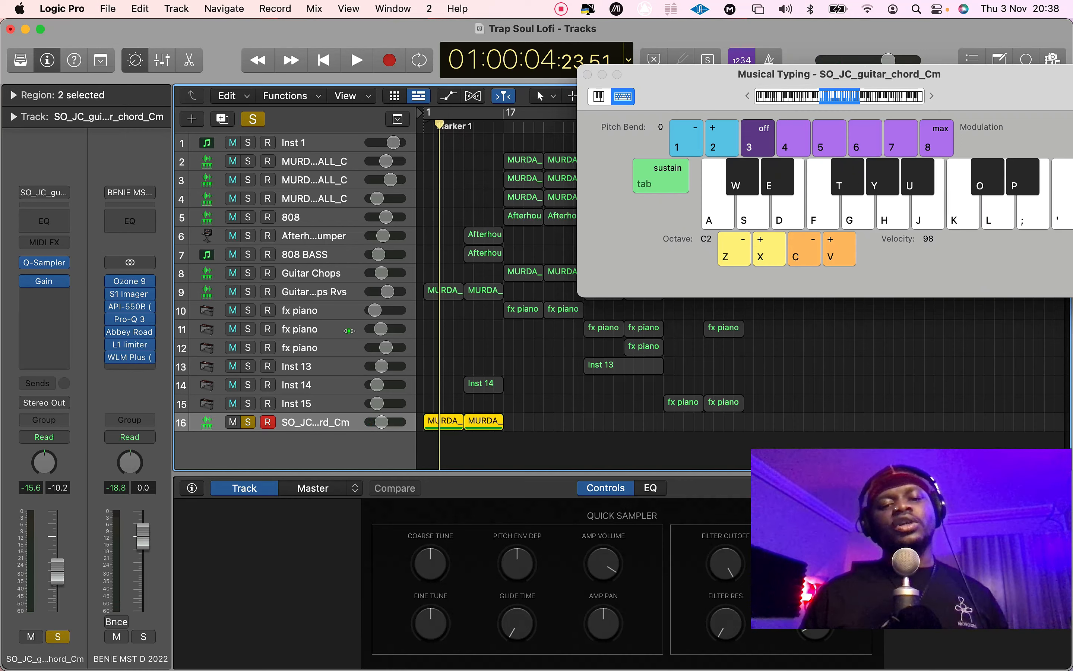
left_click(349, 331)
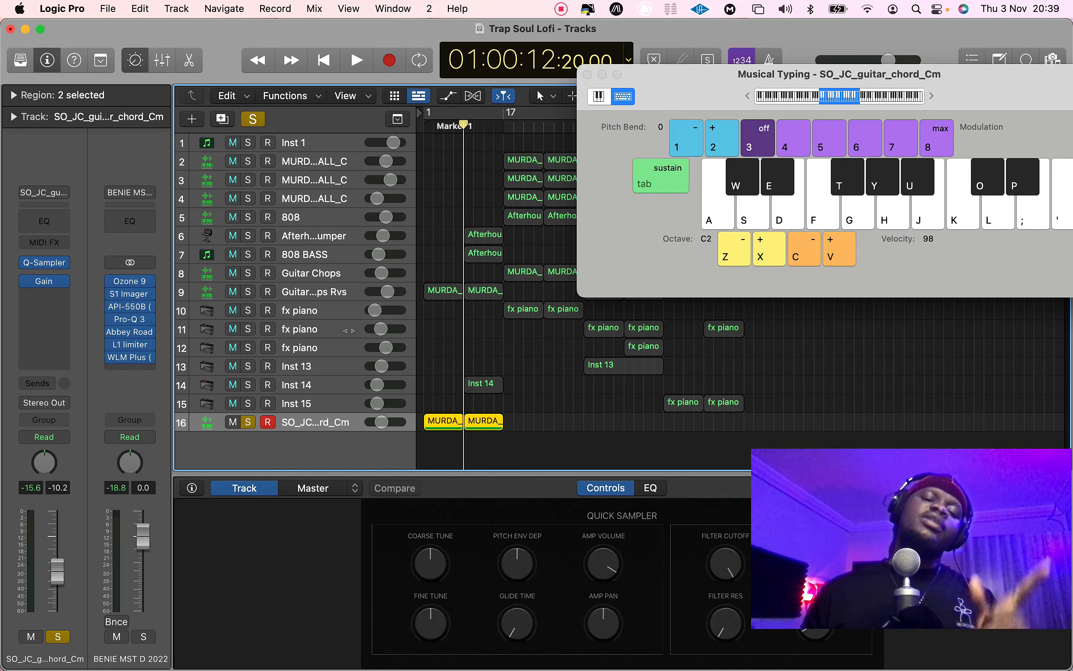
key("space")
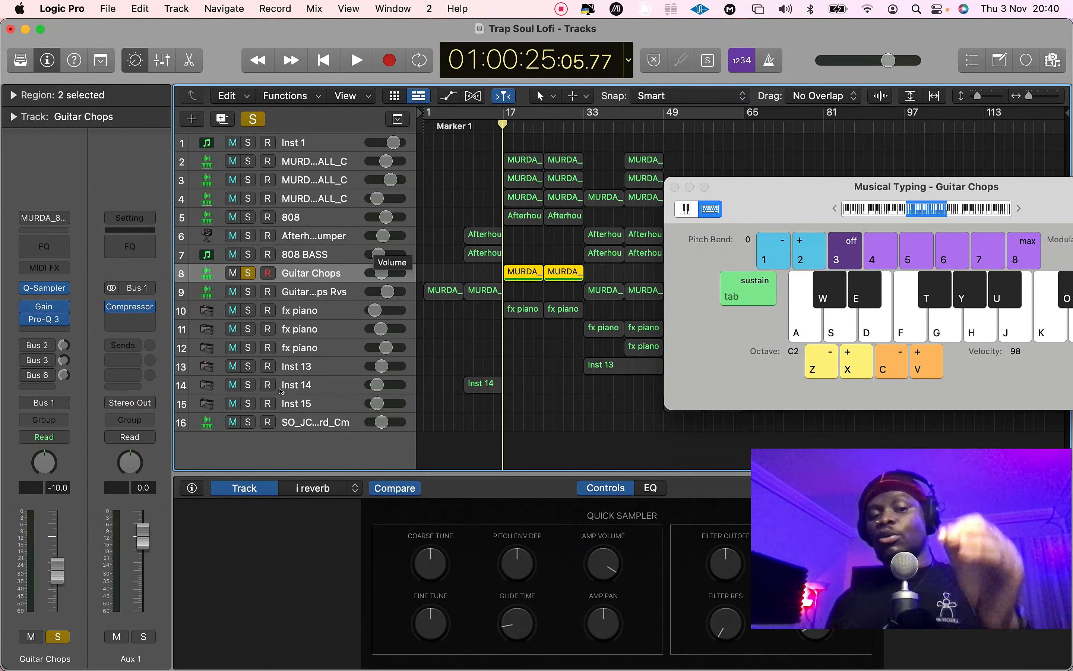
Play back the soloed Guitar Chops track and inspect its Pro-Q 3 low-cut curve before closing the plug-in
key("space")
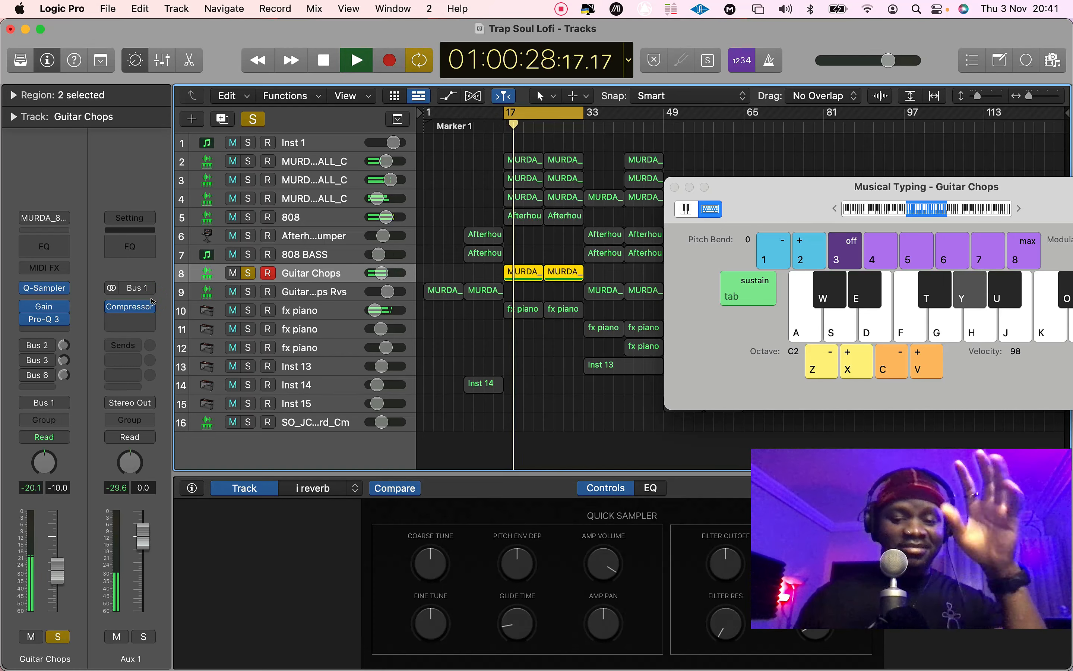
key("space")
left_click(45, 319)
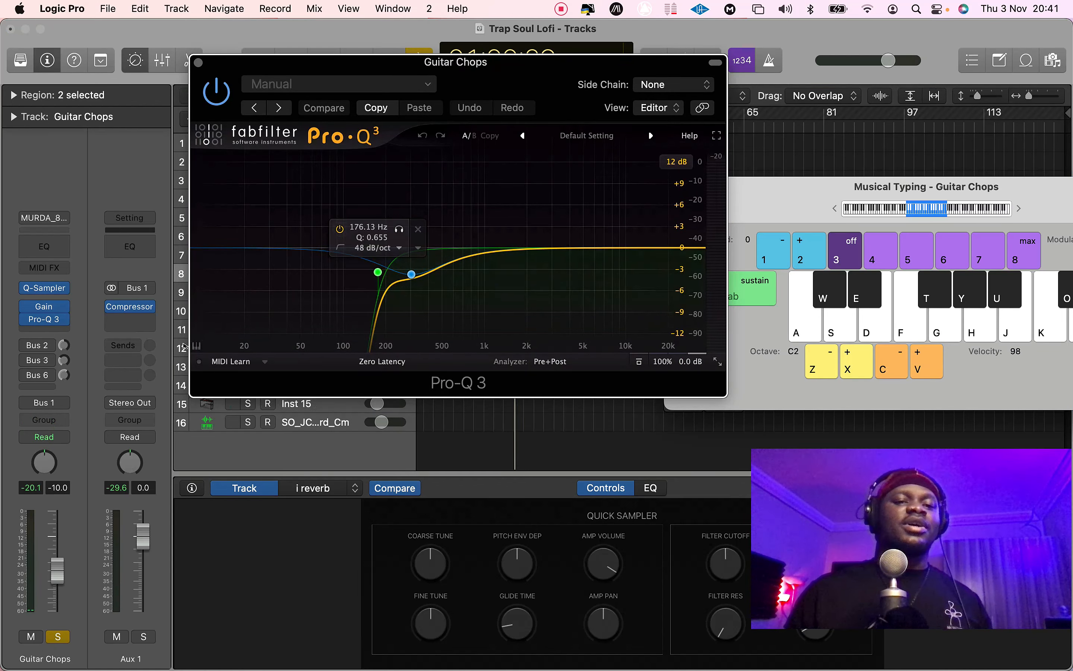
key("super+w")
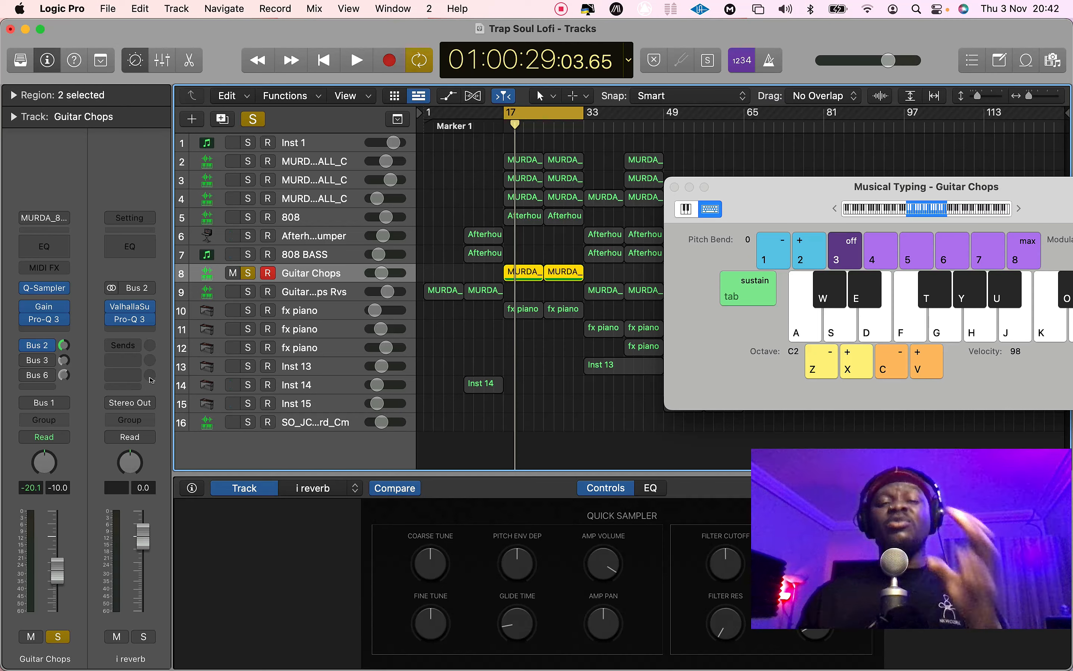
Play Guitar Chops with the Bus 2 reverb send and inspect the ValhallaSupermassive and Pro-Q 3 settings on the reverb bus
key("space")
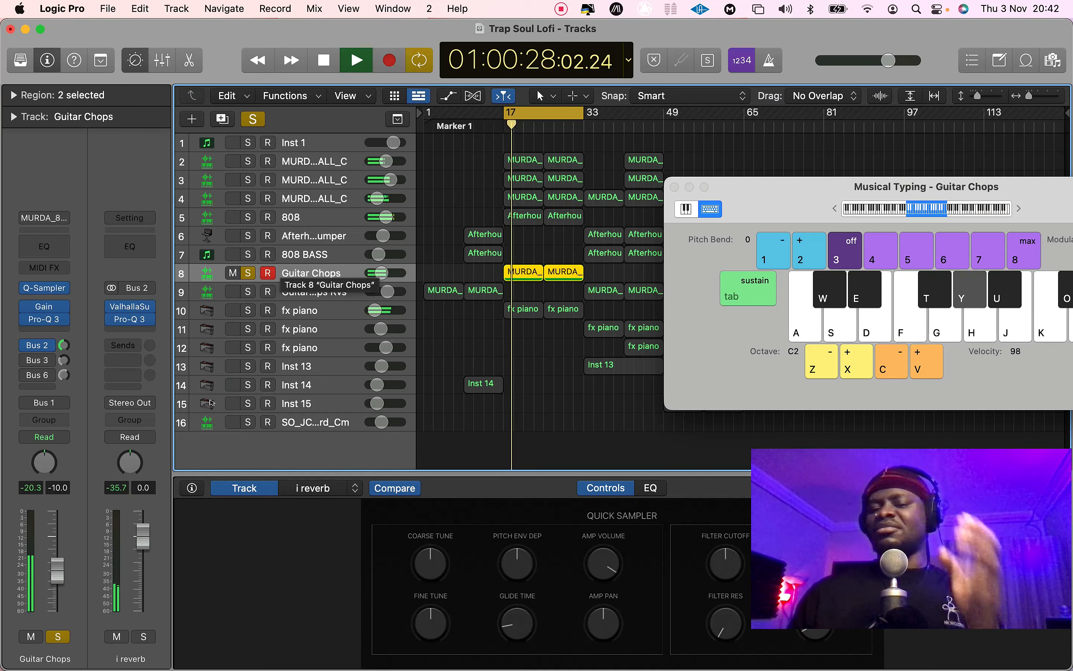
key("space")
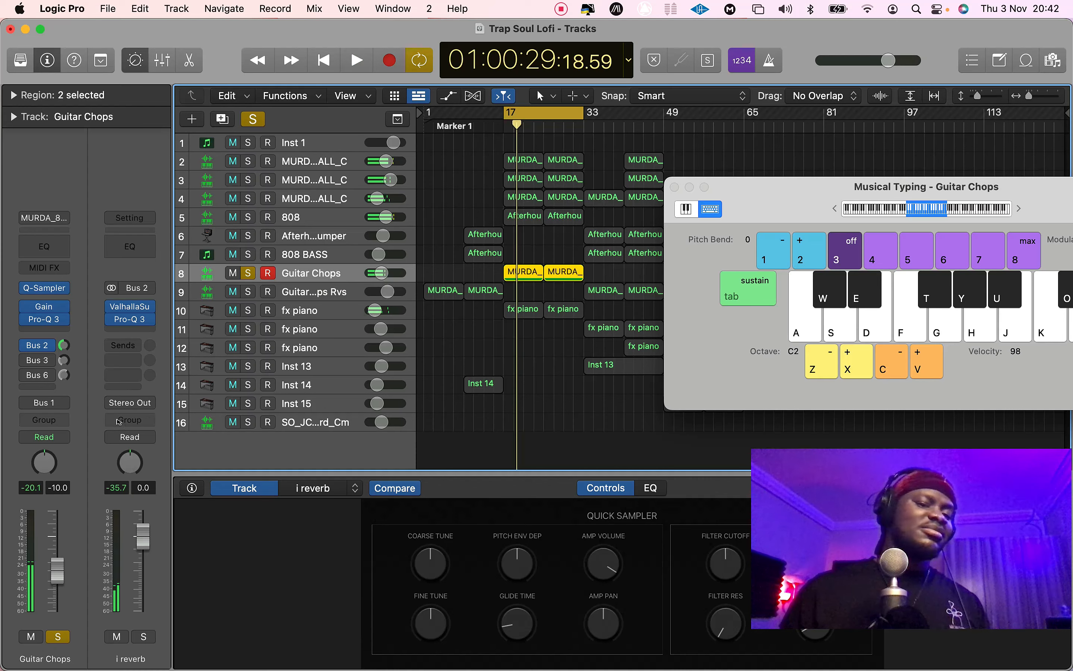
left_click(129, 306)
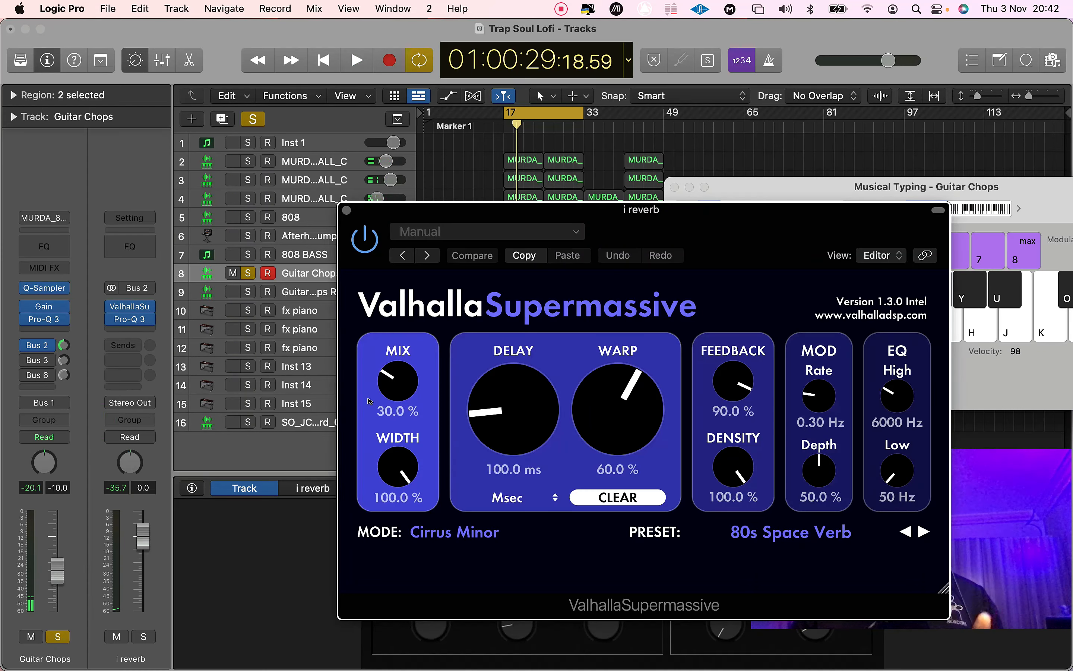
key("super+w")
left_click(259, 374)
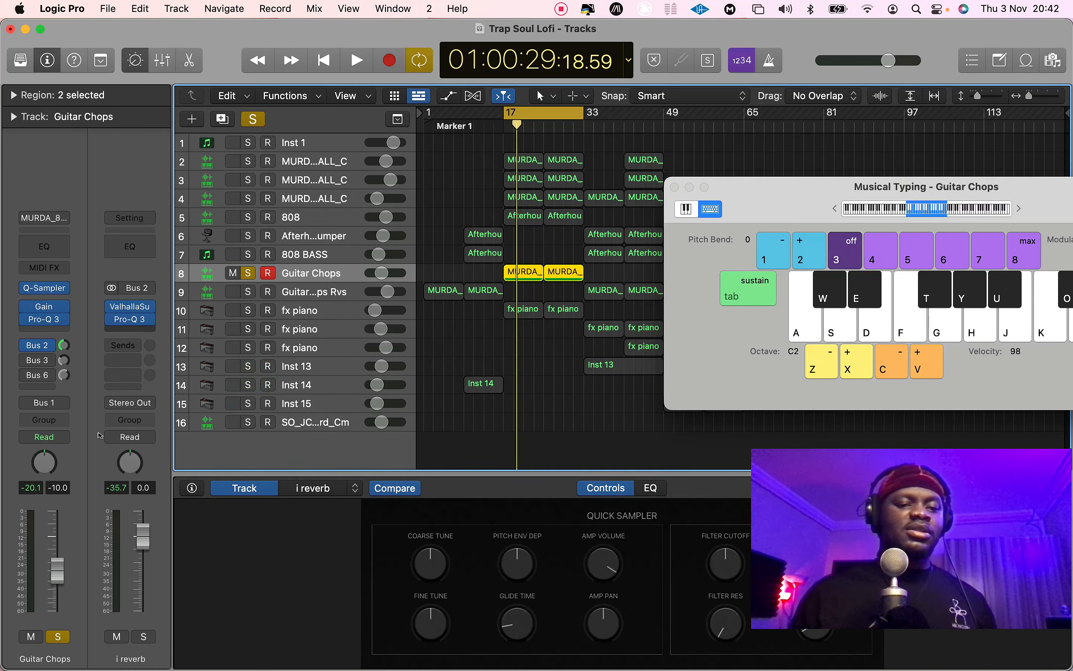
left_click(130, 319)
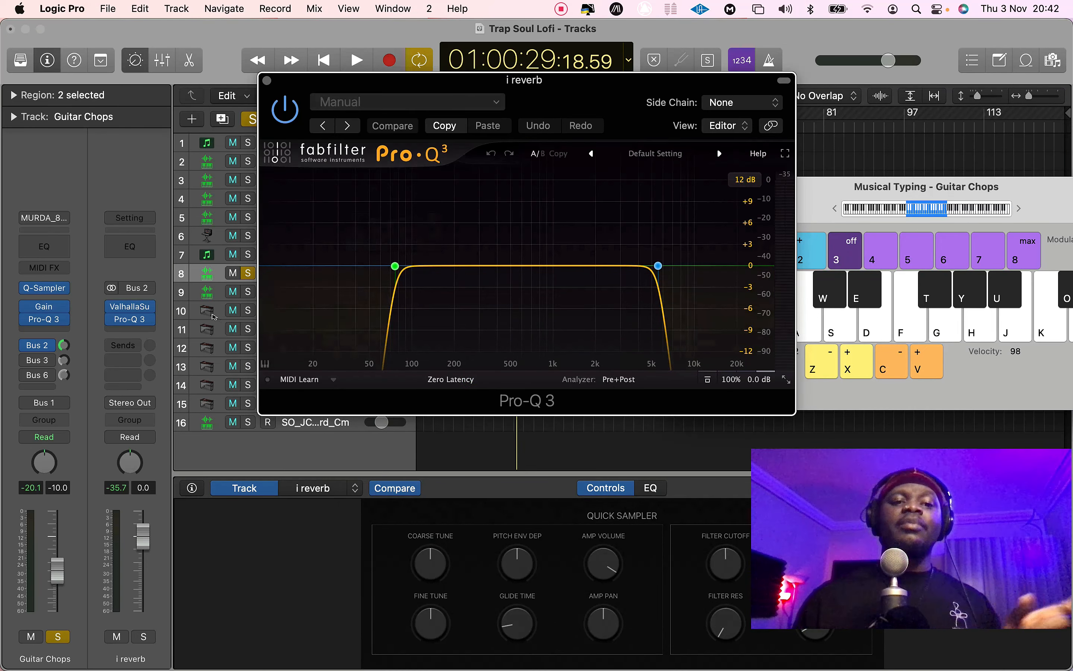
left_click(267, 80)
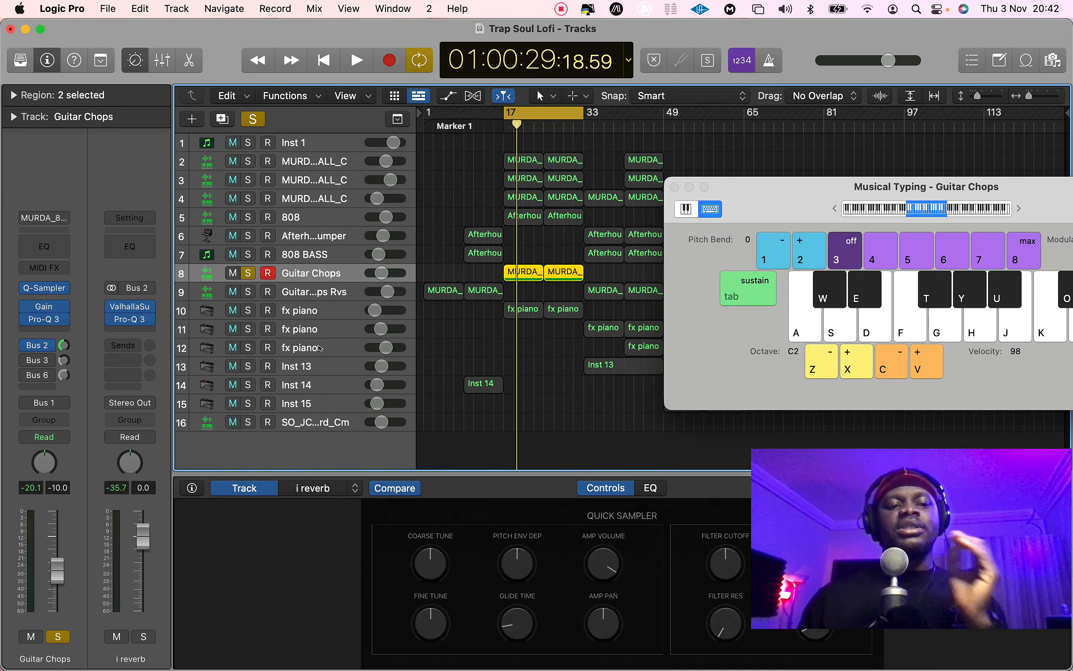
Turn on the Bus 3 delay send for Guitar Chops, play it back and inspect the Comeback Kid settings on the delay bus
left_click(37, 361)
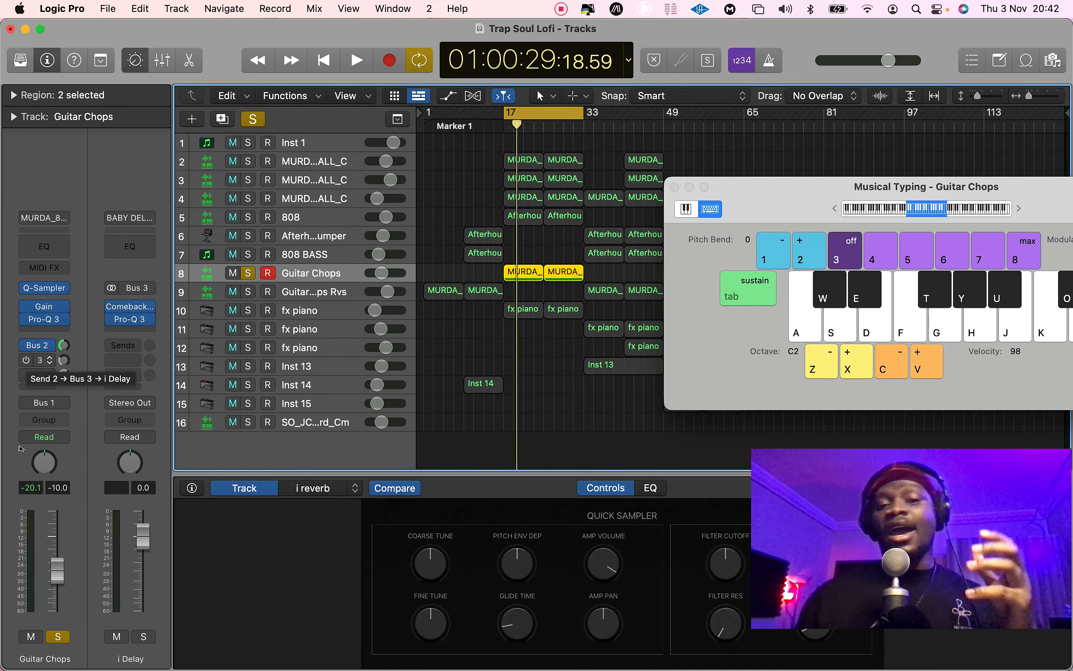
left_click(26, 360)
key("space")
left_click(34, 360)
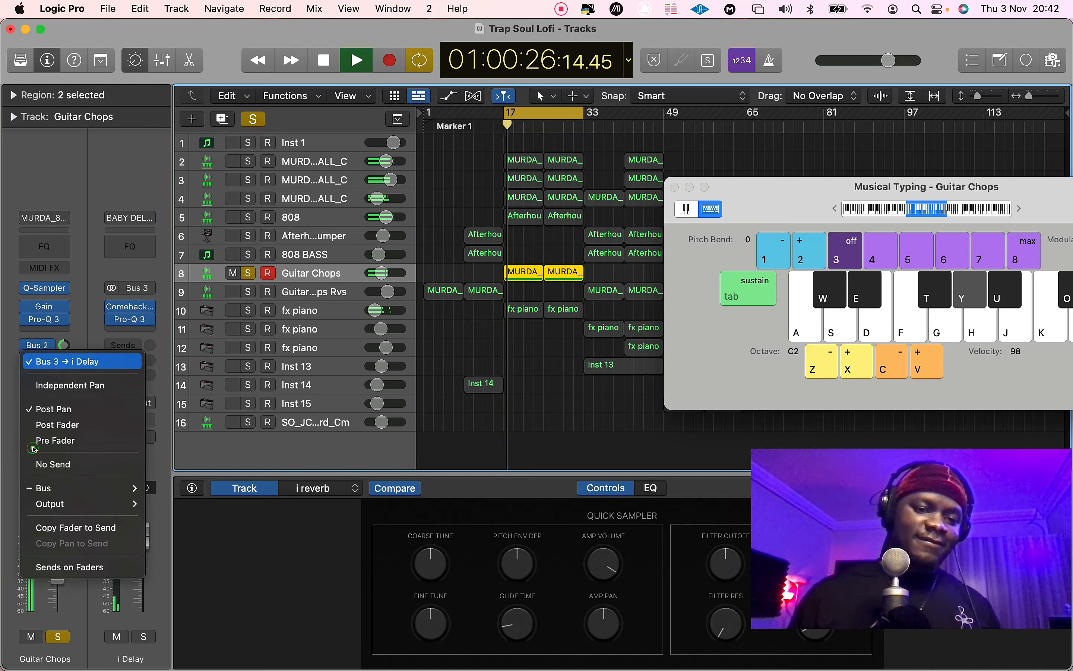
left_click(66, 393)
key("space")
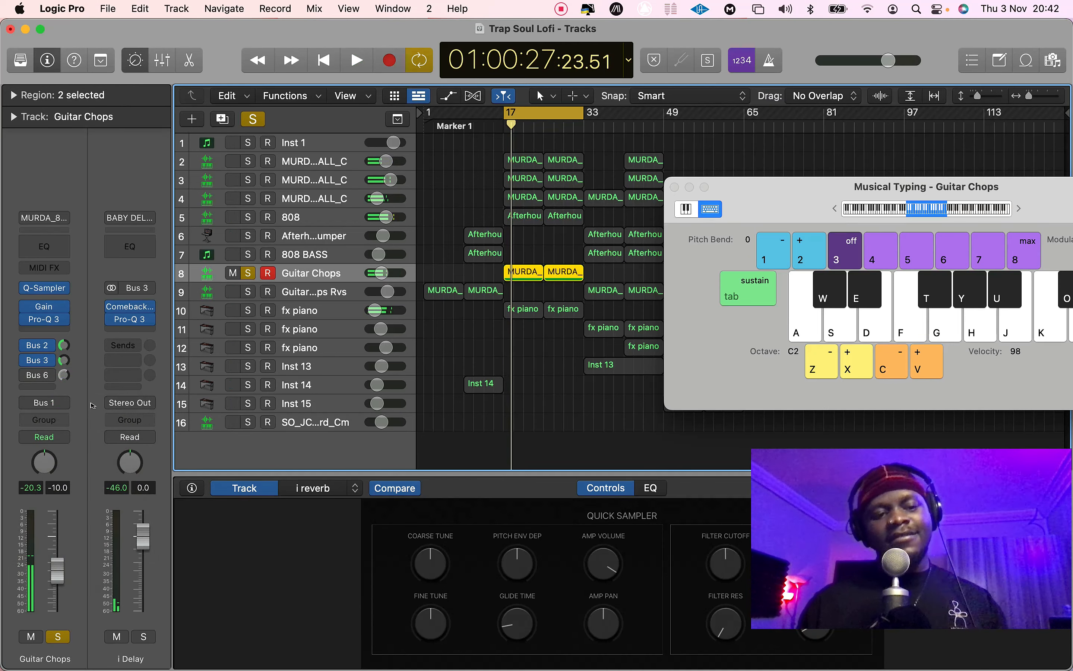
left_click(129, 306)
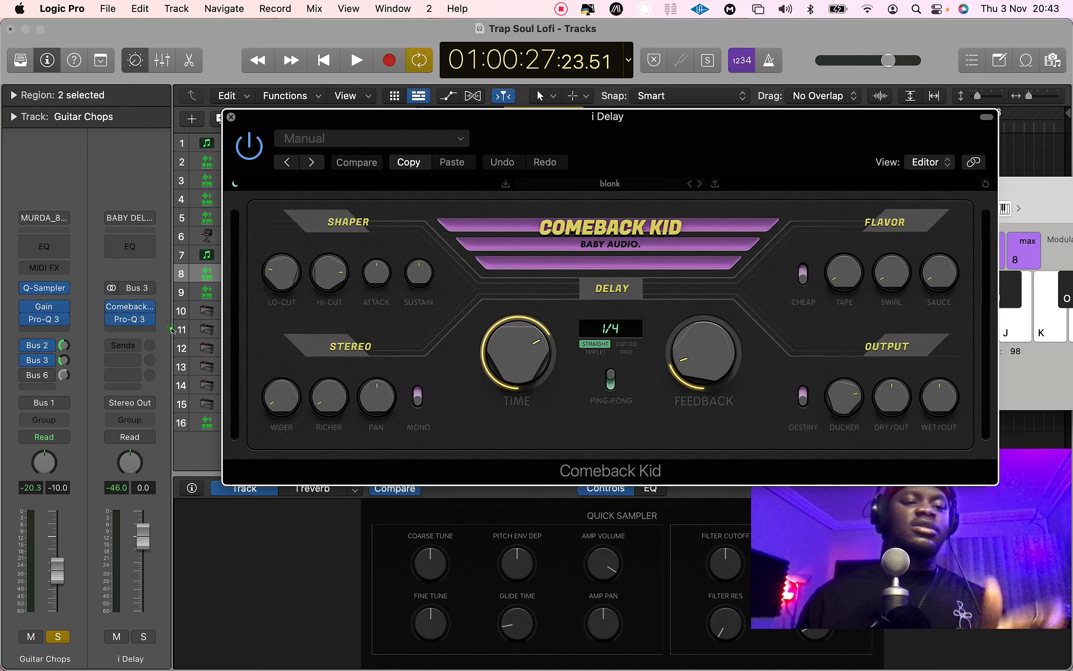
left_click(172, 330)
Turn on the Bus 6 chorus send for Guitar Chops and view the Magic Switch plug-in on the chorus bus
left_click(20, 456)
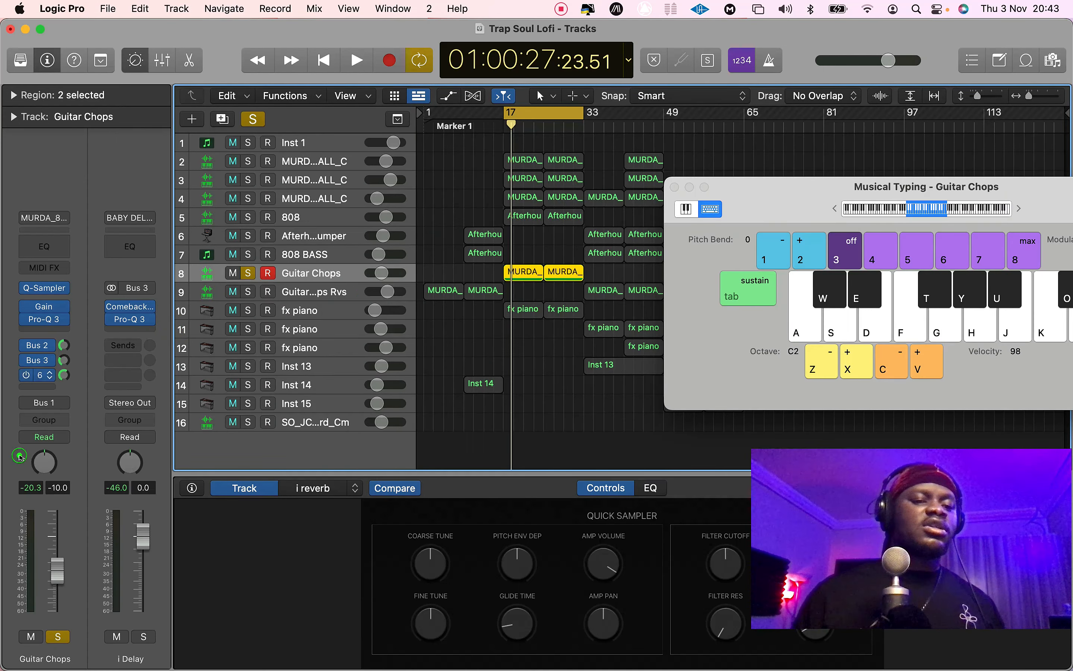
left_click(49, 374)
left_click(74, 374)
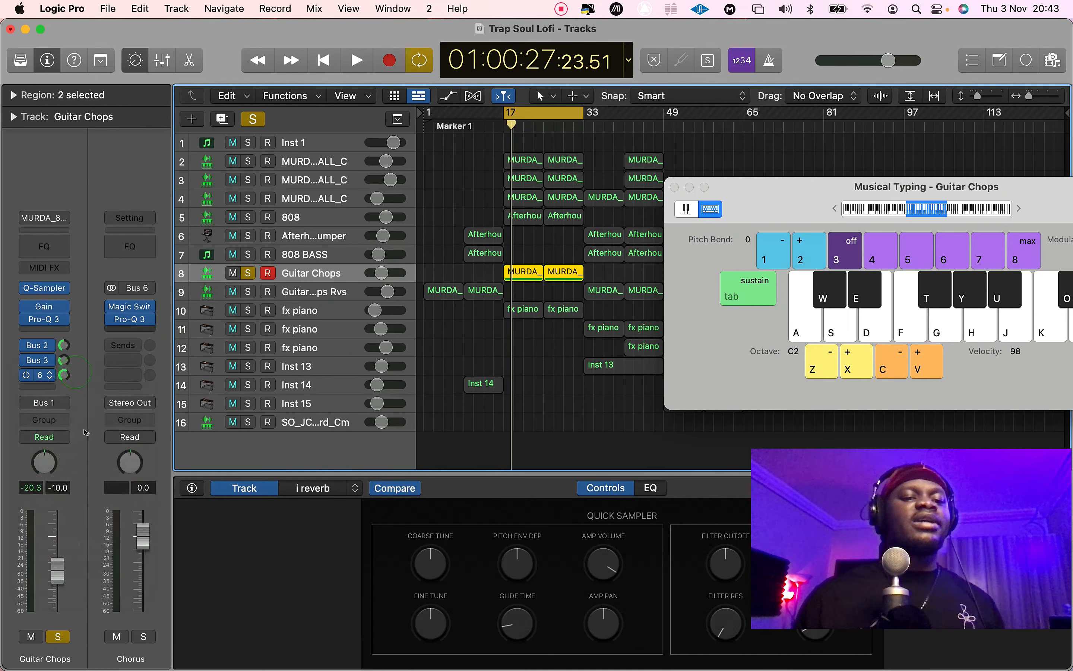
left_click(130, 306)
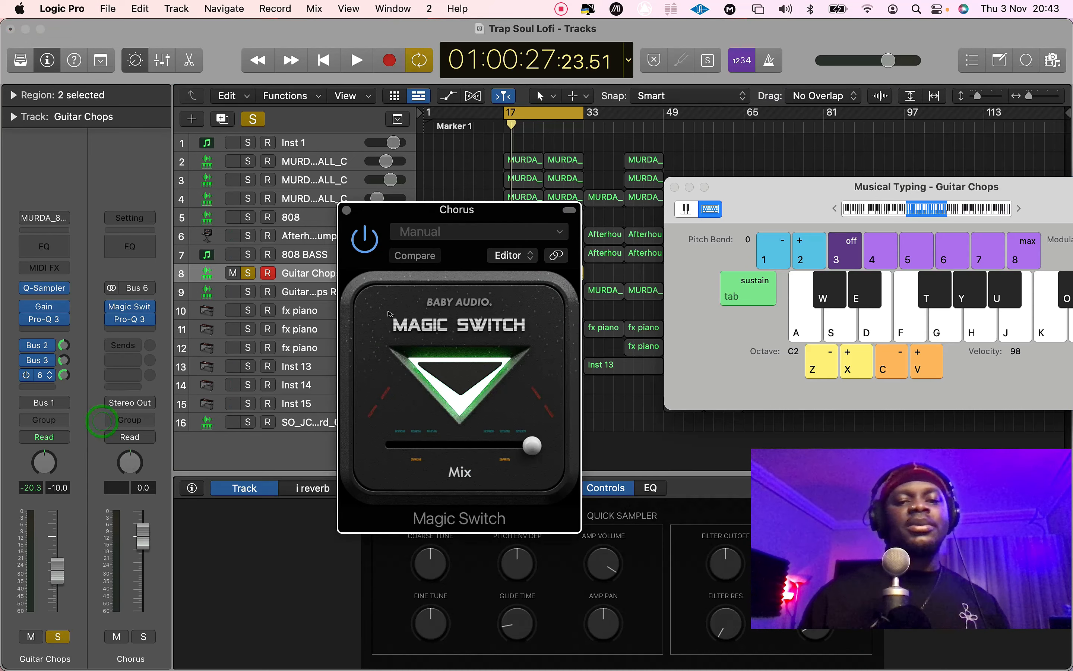
key("space")
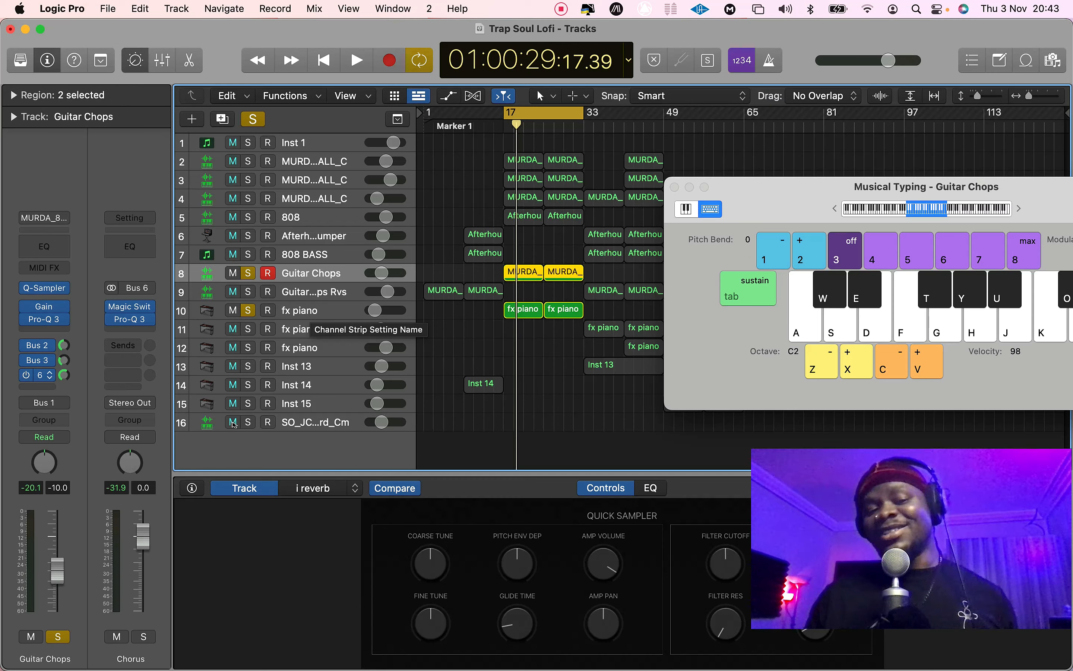
Play the cycled section repeatedly, adding the fx piano, 808 and MURDA tracks 4 and 3 to the solo
key("space")
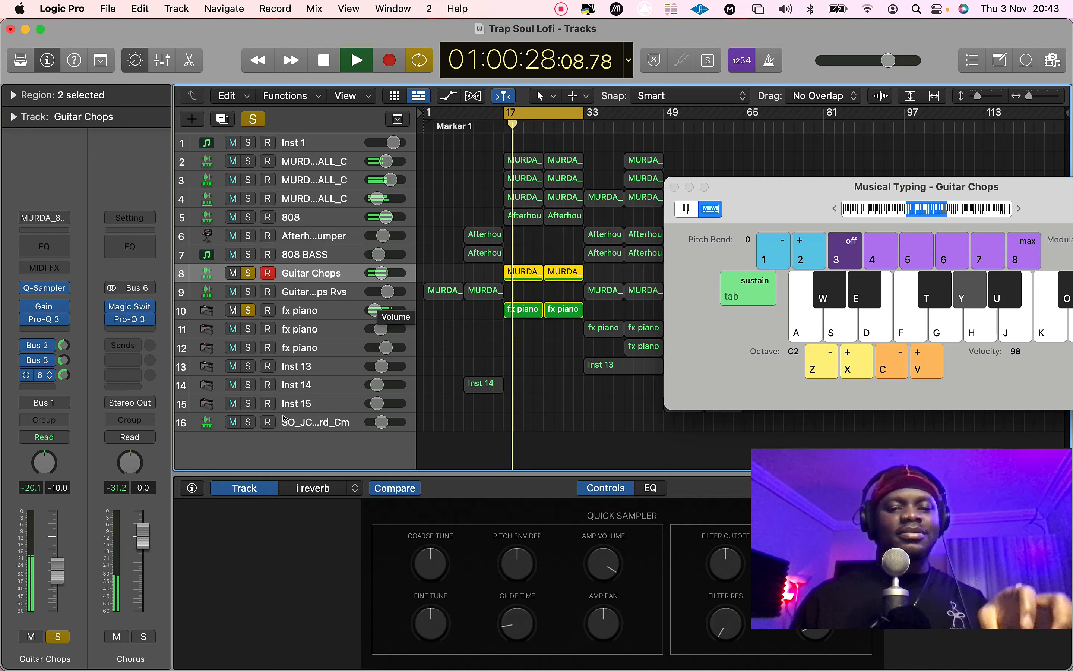
key("space")
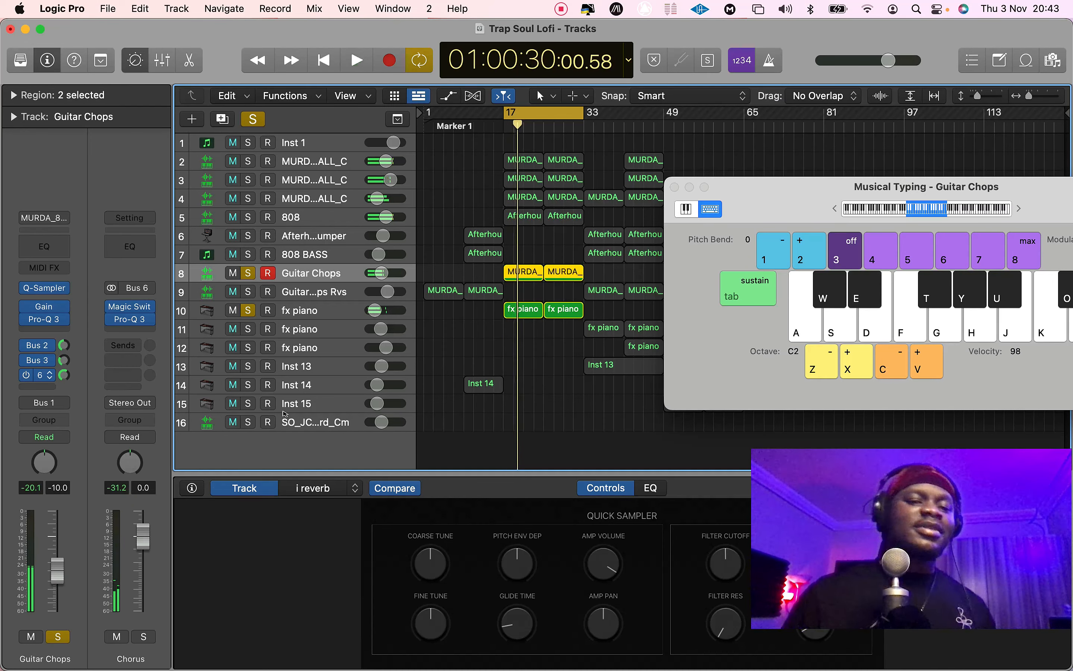
key("space")
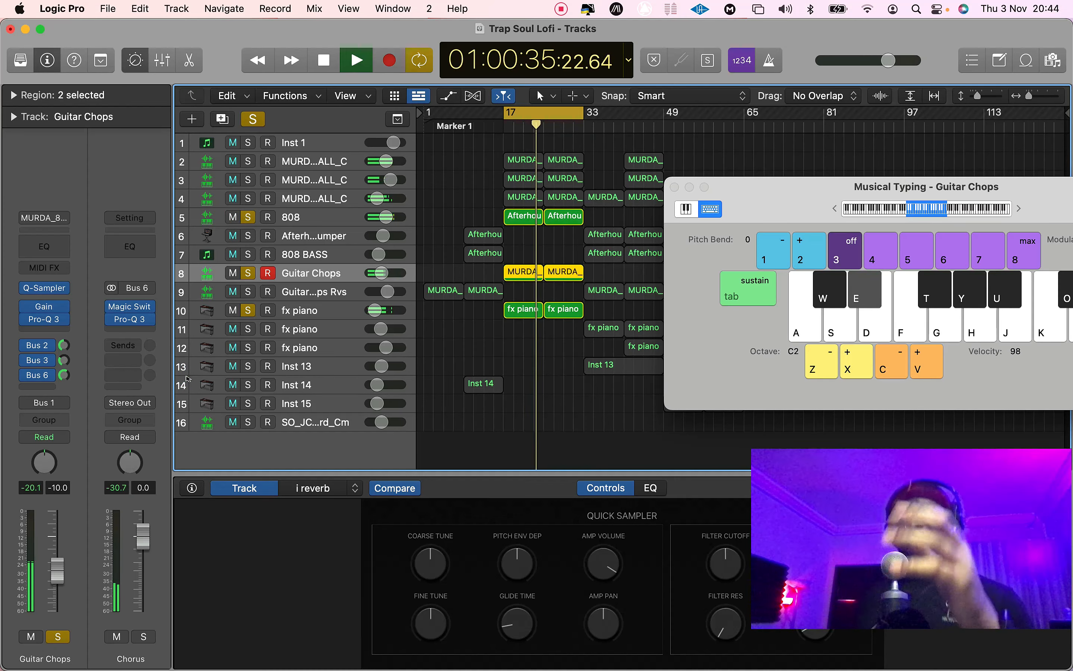
key("space")
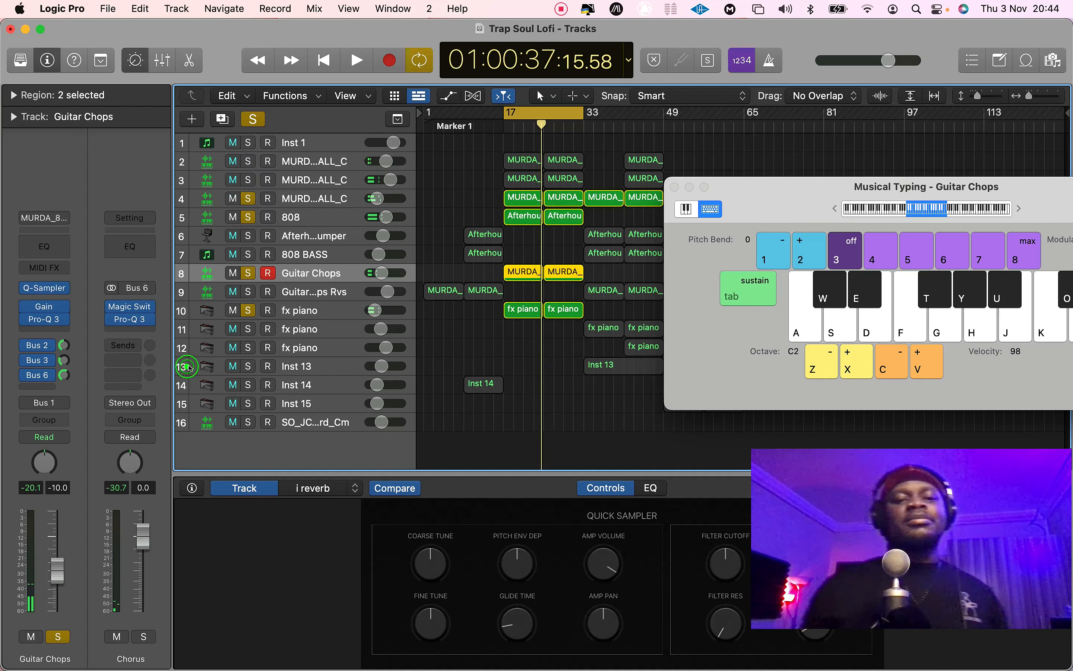
key("space")
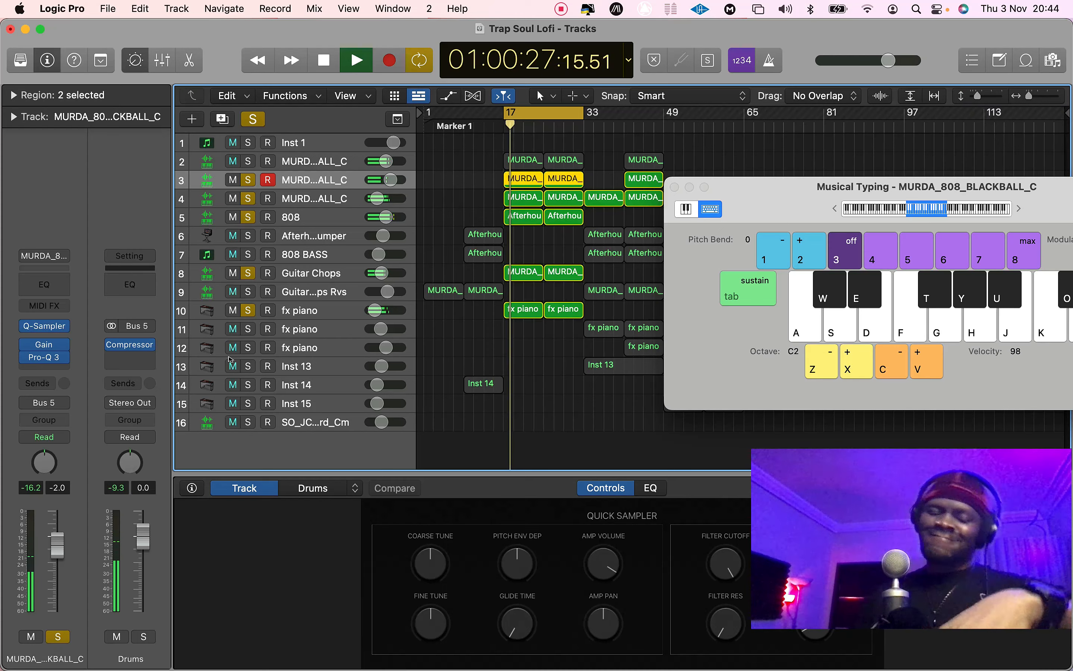
key("space")
Inspect the Pro-Q 3 curve on track 3, close it and play the beat with track 2 also soloed
left_click(230, 357)
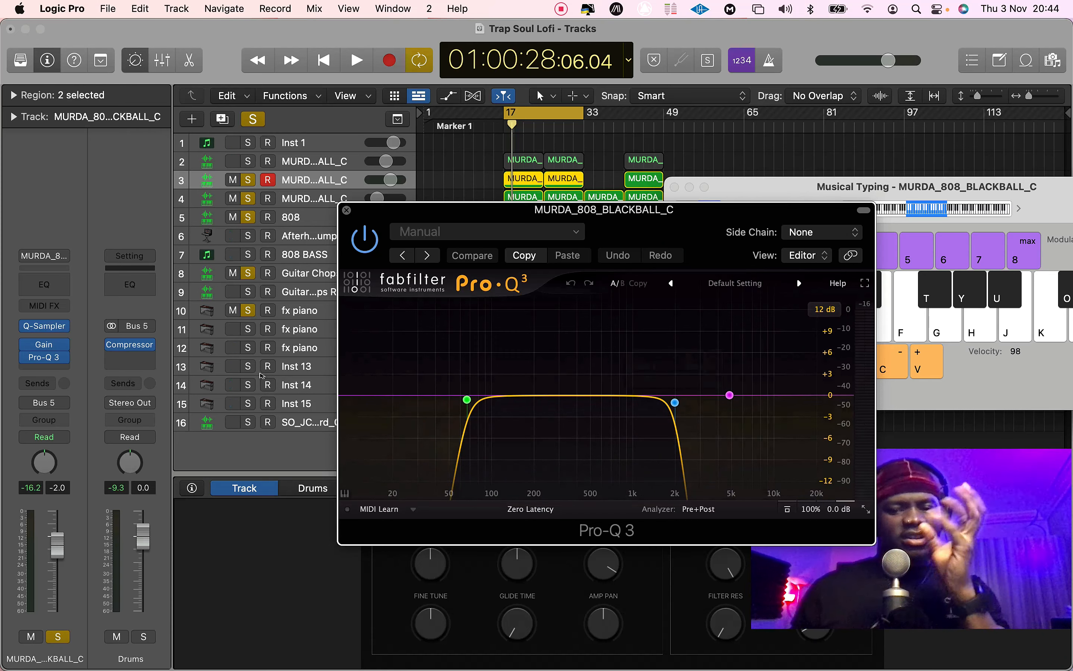
key("super+w")
key("space")
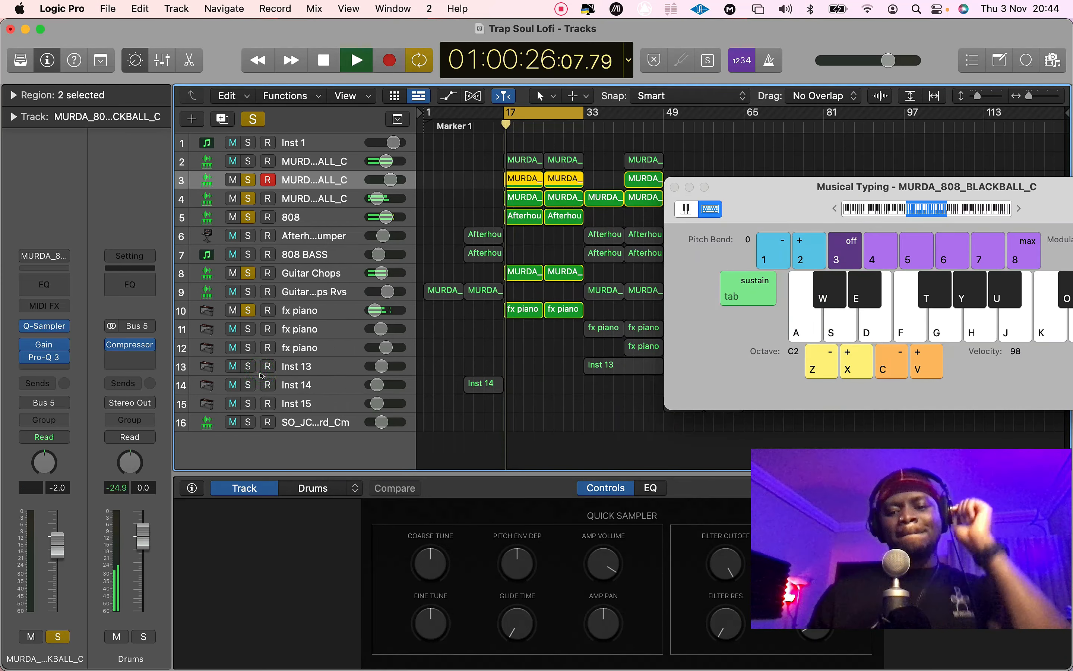
key("space")
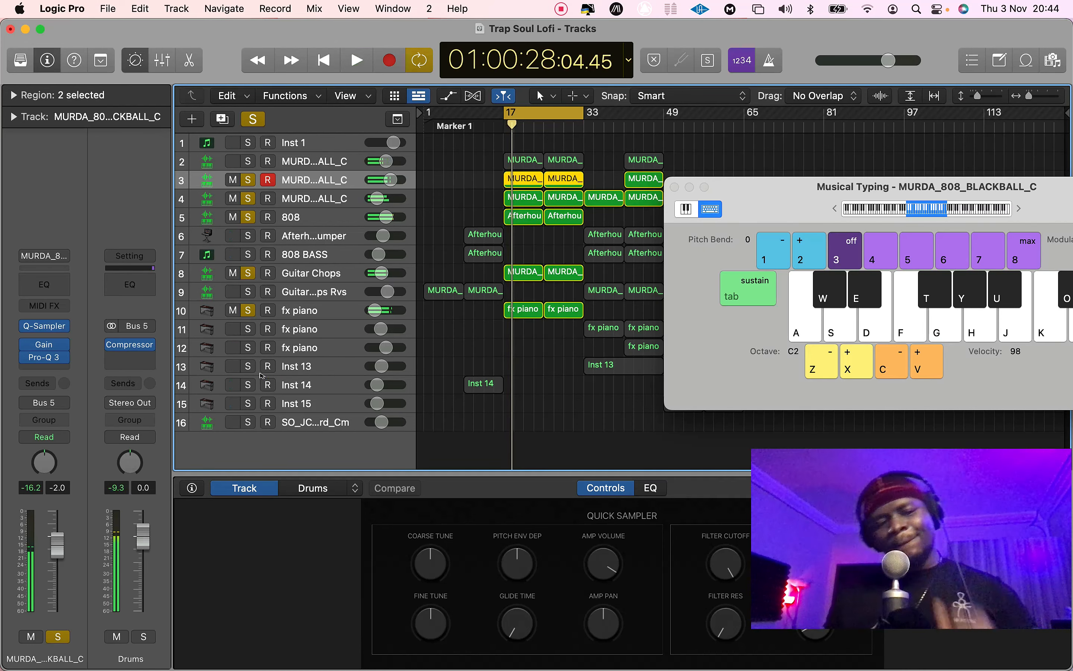
key("space")
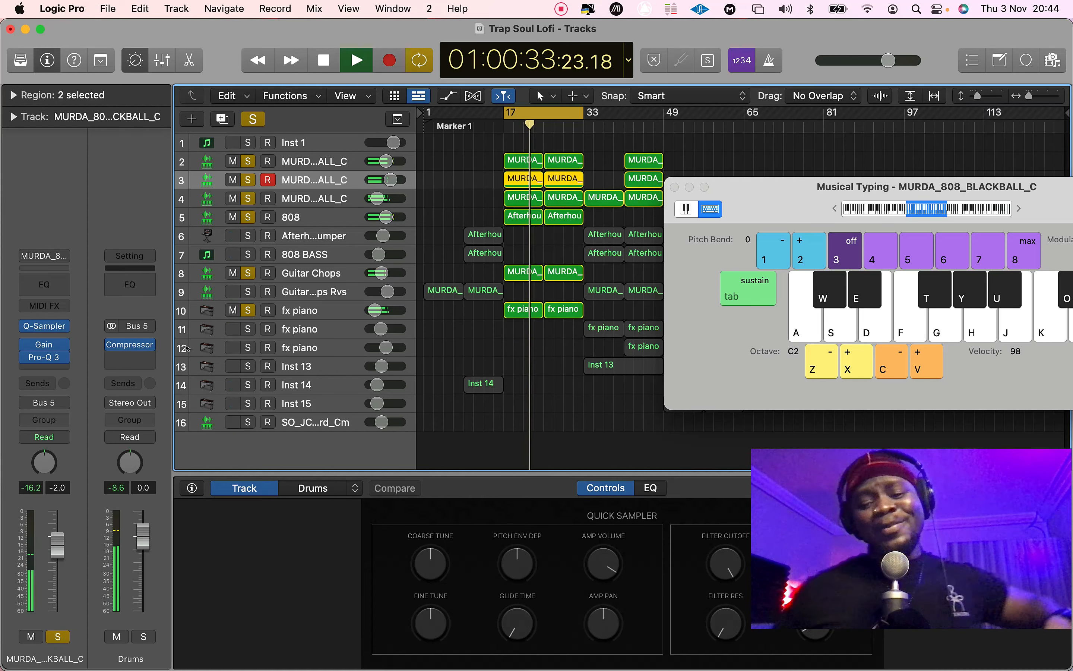
key("space")
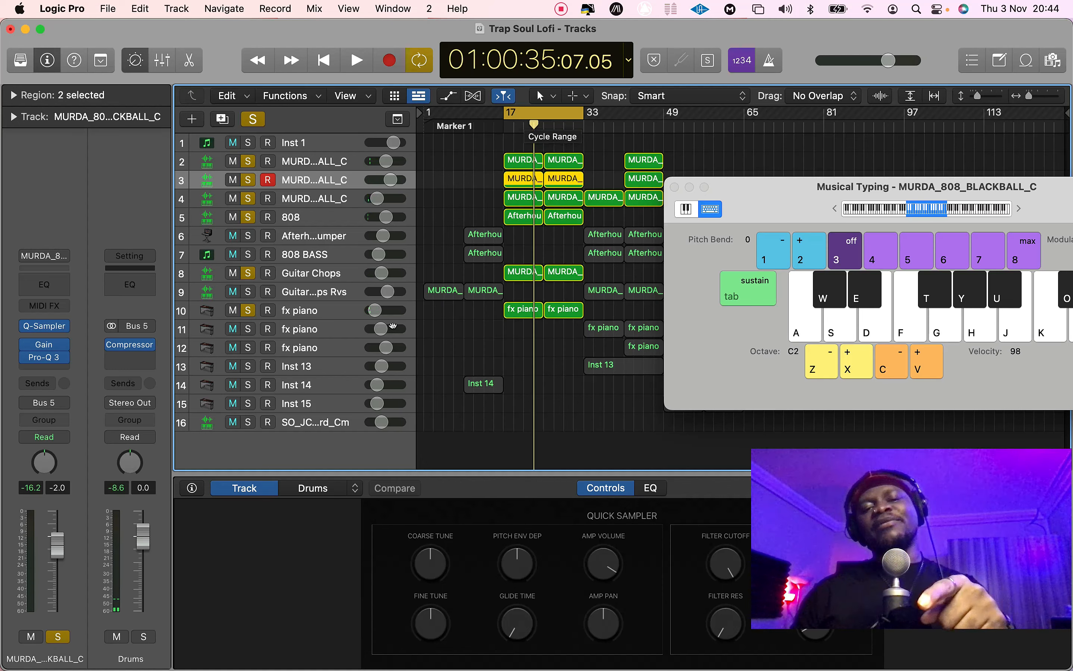
Move the cycle range to bars 17–33 and play back the original Guitar Chops for comparison
key("shift+super+comma")
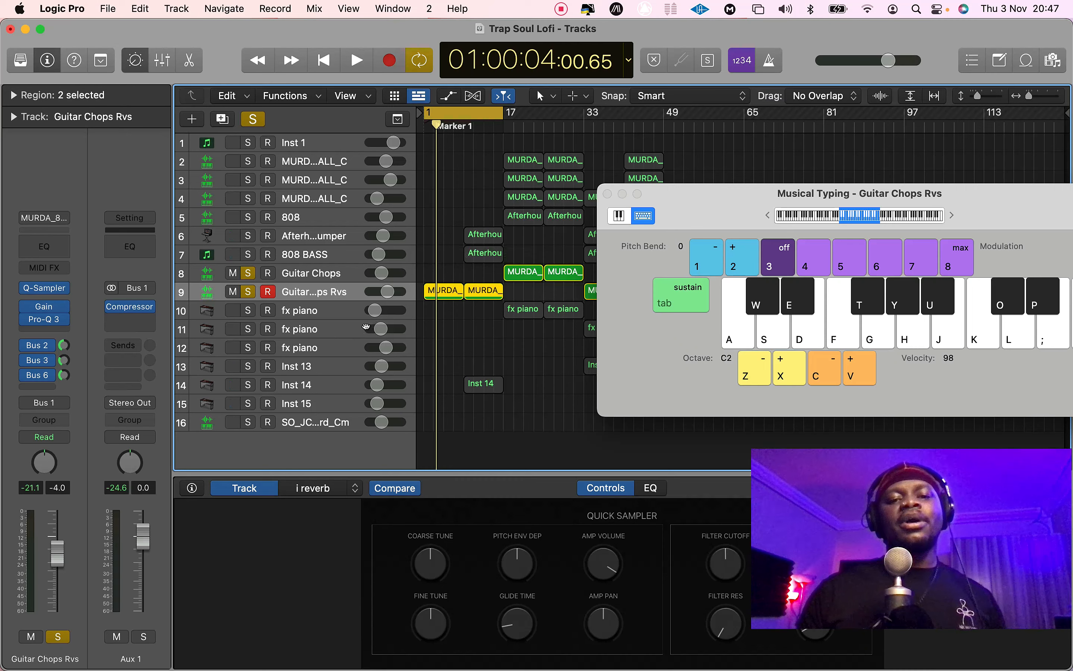
left_click_drag(486, 112, 566, 113)
key("space")
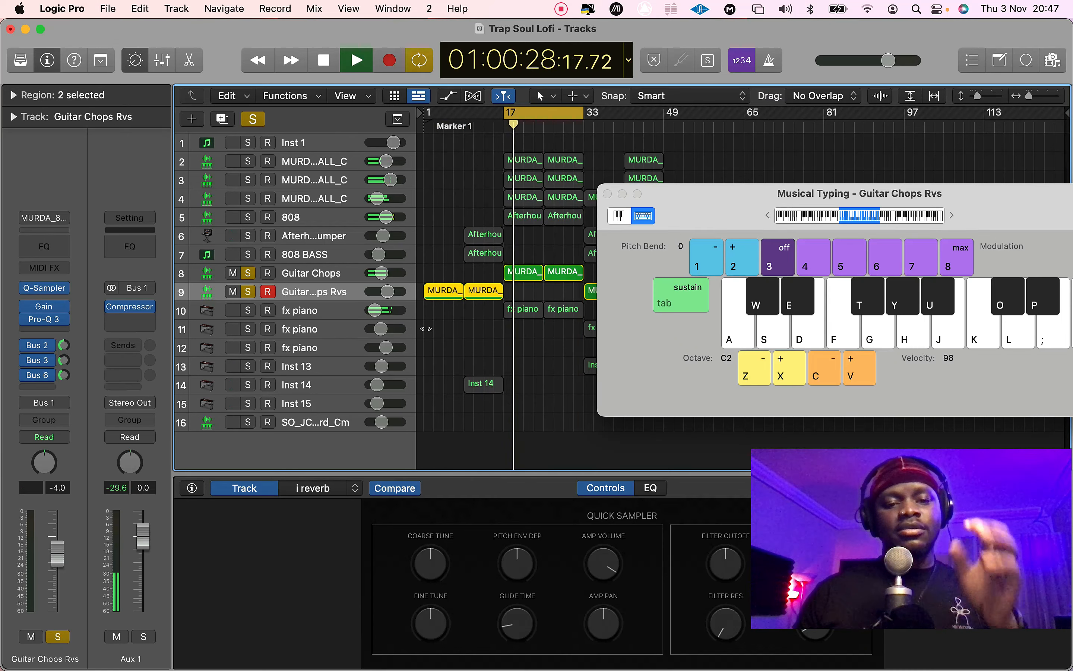
key("space")
Set the cycle range to the selected Guitar Chops Rvs regions, play them and move the Musical Typing window clear of the arrangement
key("super+u")
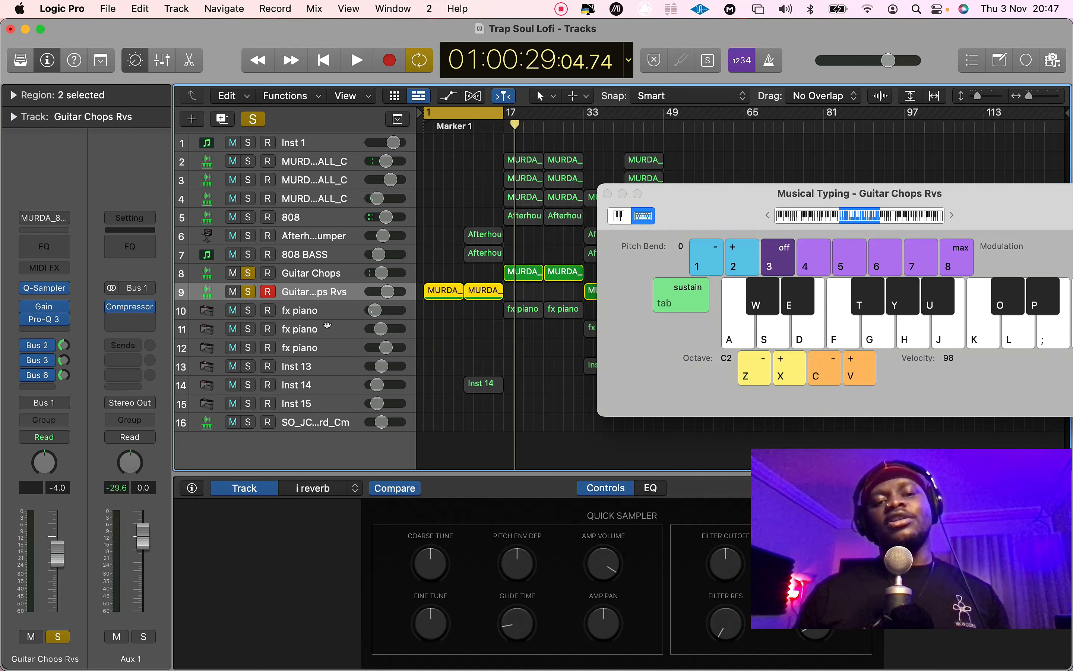
key("space")
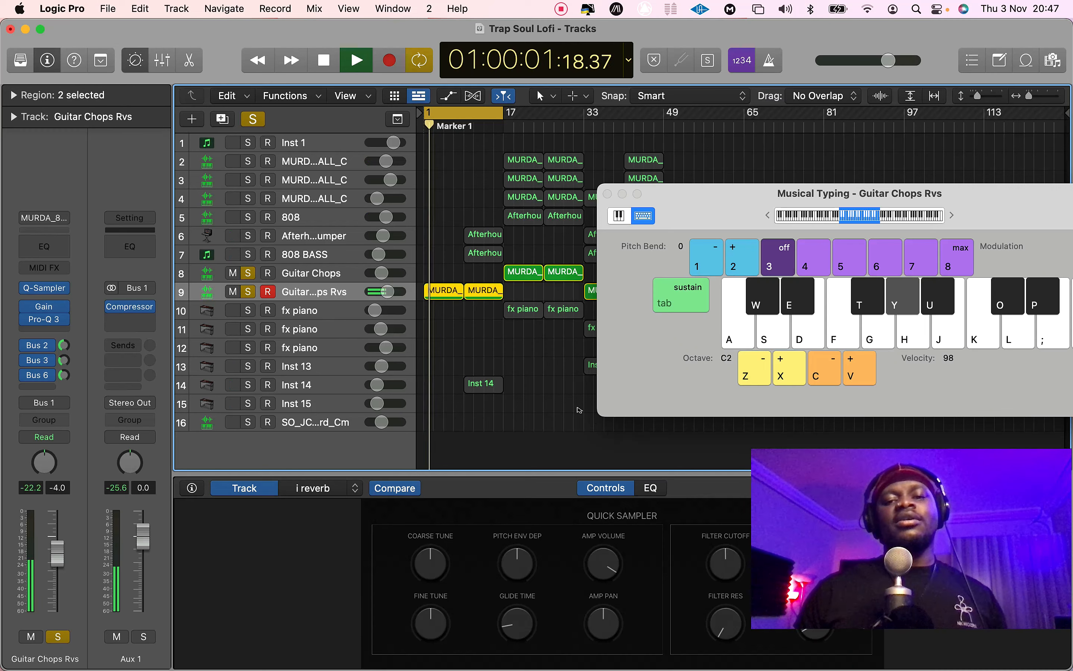
left_click_drag(611, 402, 707, 464)
key("space")
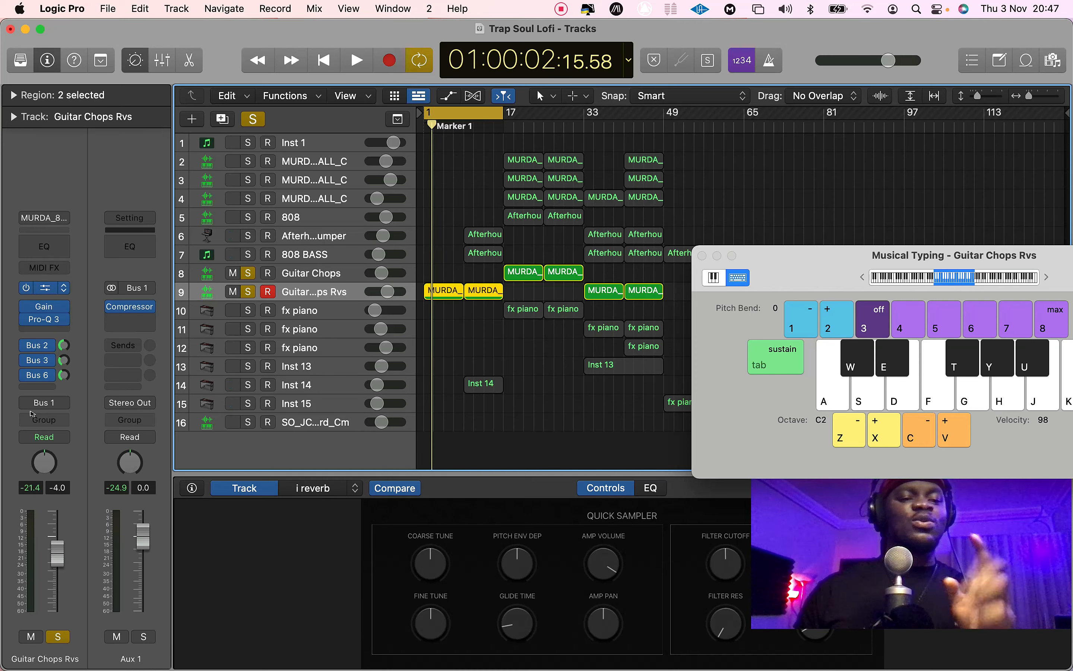
Open Quick Sampler on the Guitar Chops Rvs track and toggle sample playback to Forward and back to Reverse
left_click(45, 288)
left_click_drag(417, 297, 378, 281)
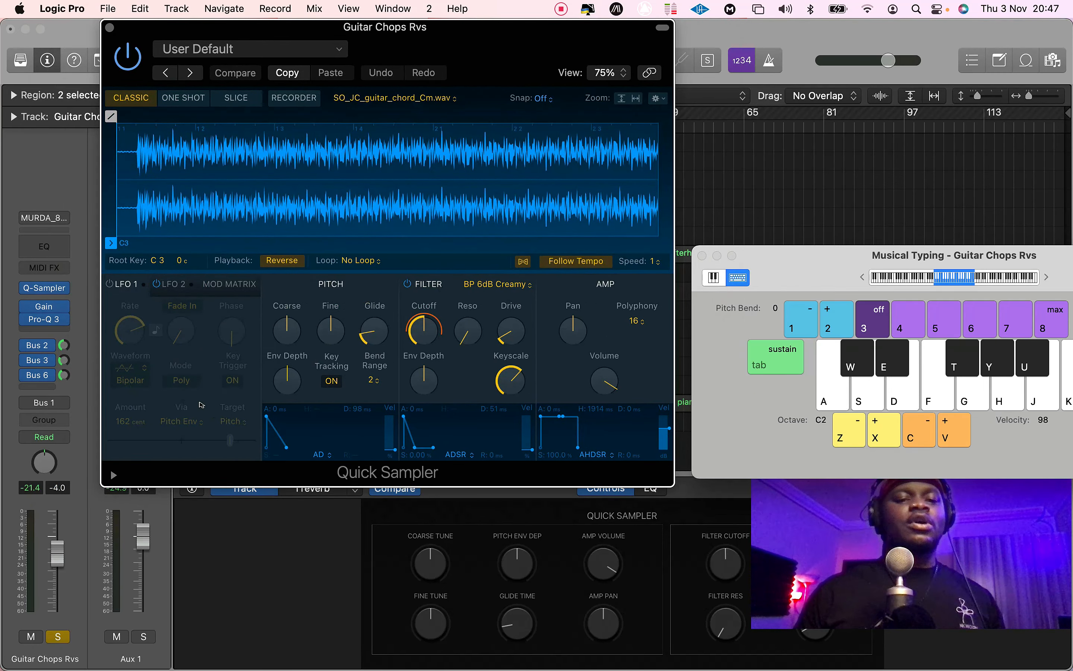
left_click(212, 400)
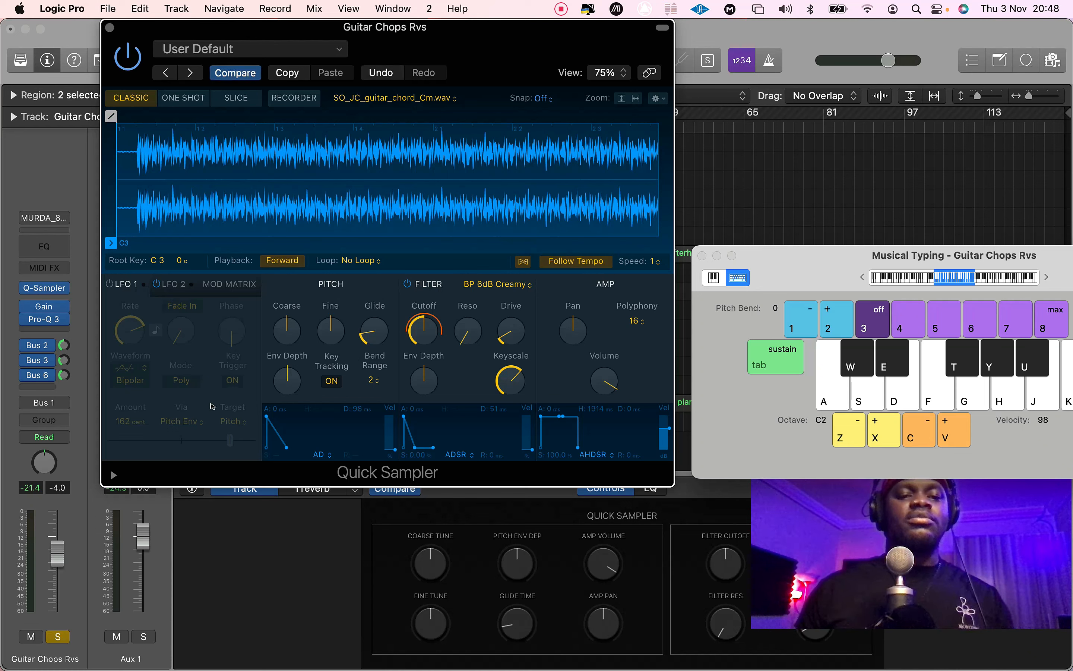
left_click(214, 400)
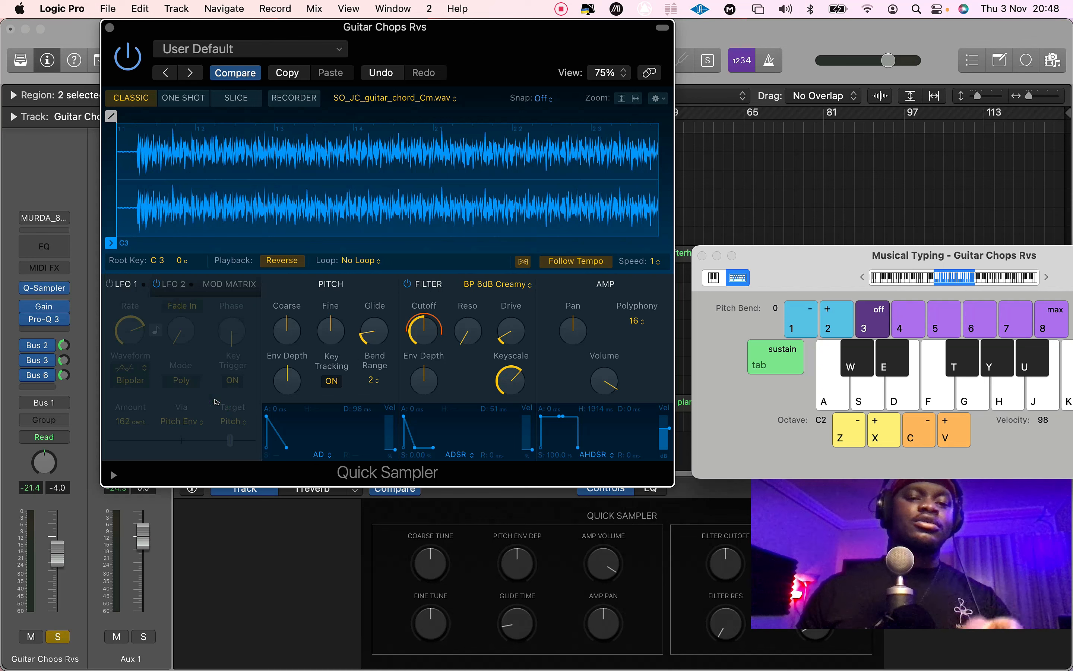
Play test notes through the Guitar Chops Rvs sampler to compare Reverse and Forward sample playback
left_click(215, 401)
key("y")
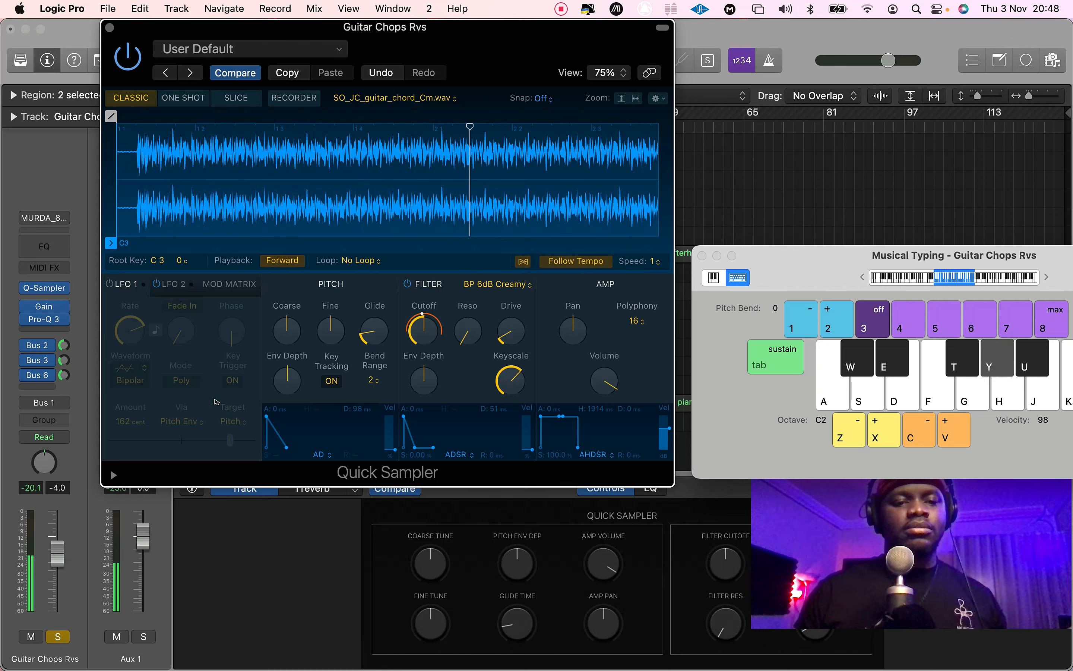
left_click(215, 400)
key("y")
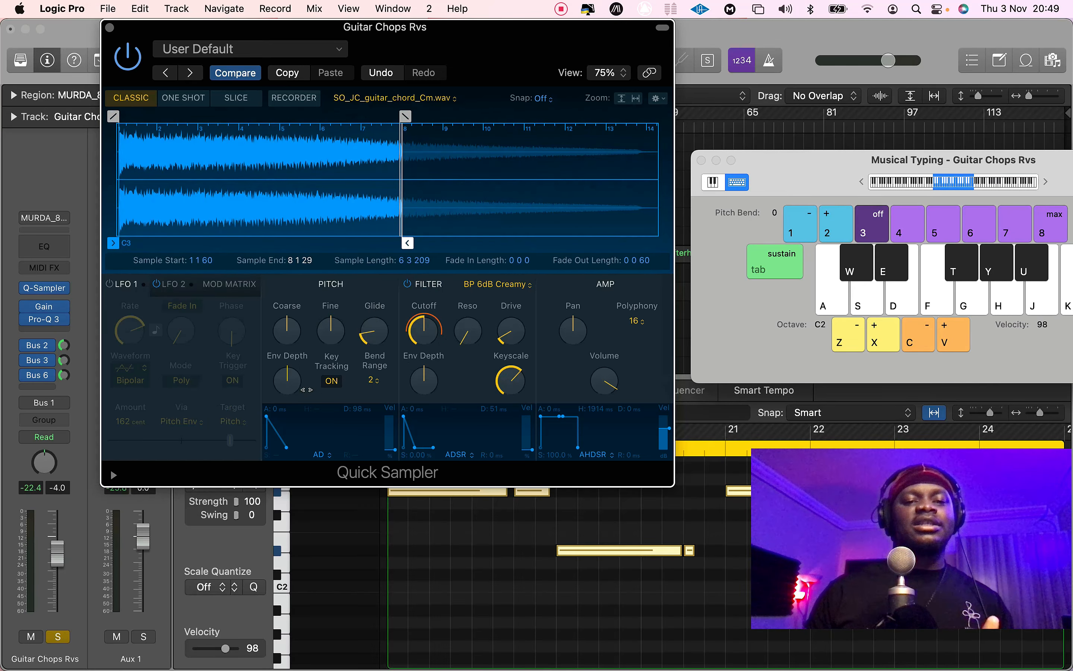
Try extending the sample's end marker to 13 4 205, restore the shorter length and play the reversed chops
mouse_move(405, 116)
left_mouse_down()
mouse_move(661, 117)
mouse_move(647, 116)
left_mouse_up()
key("space")
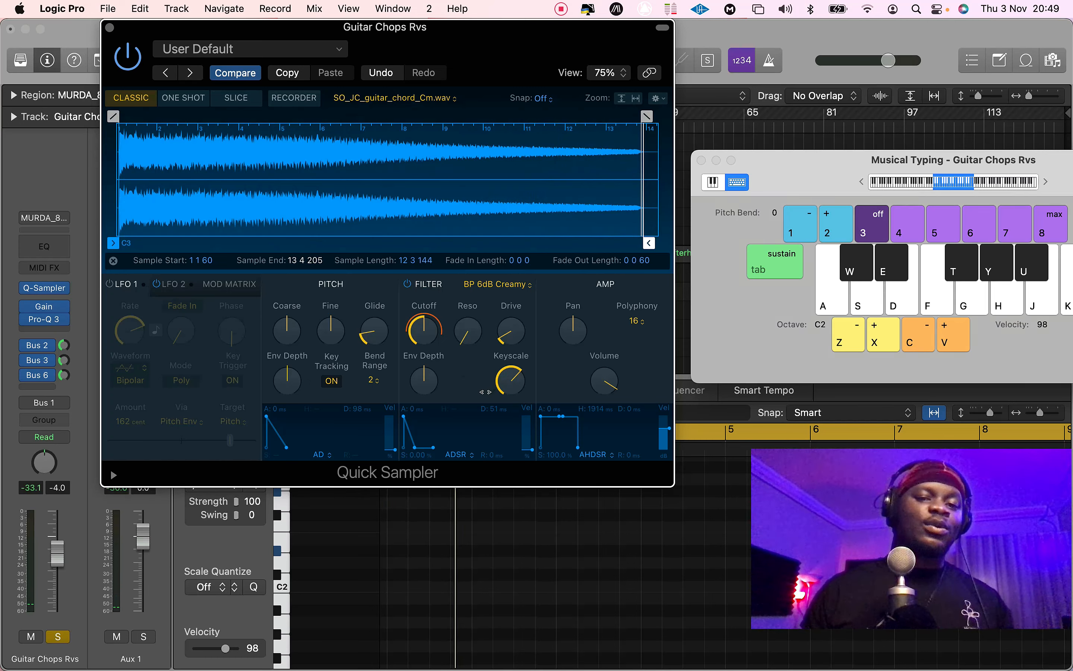
key("super+z")
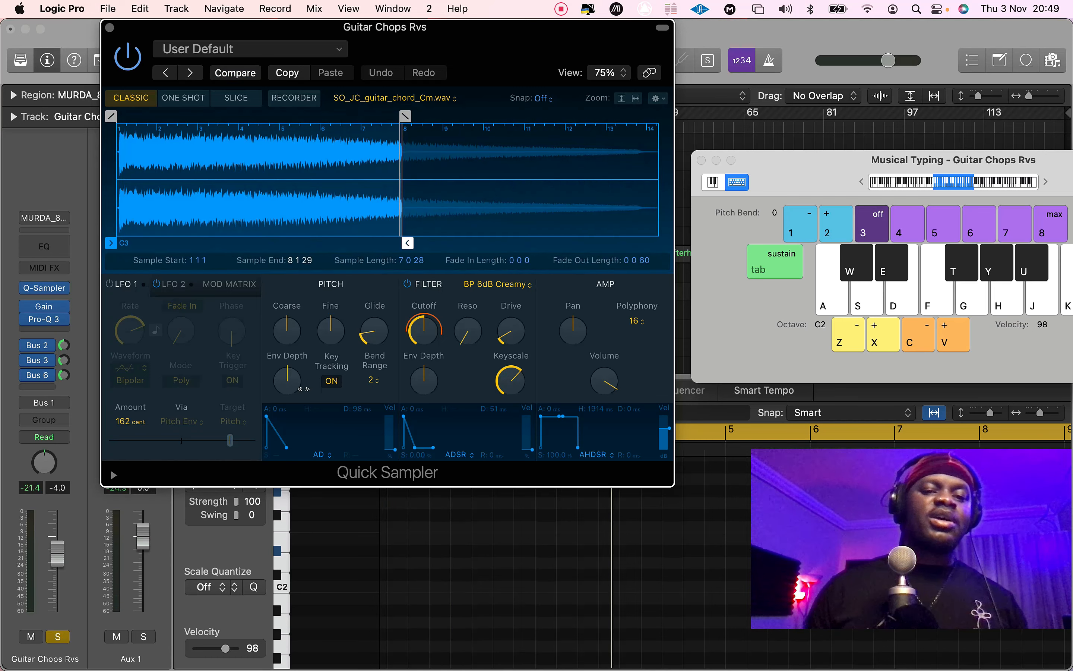
key("space")
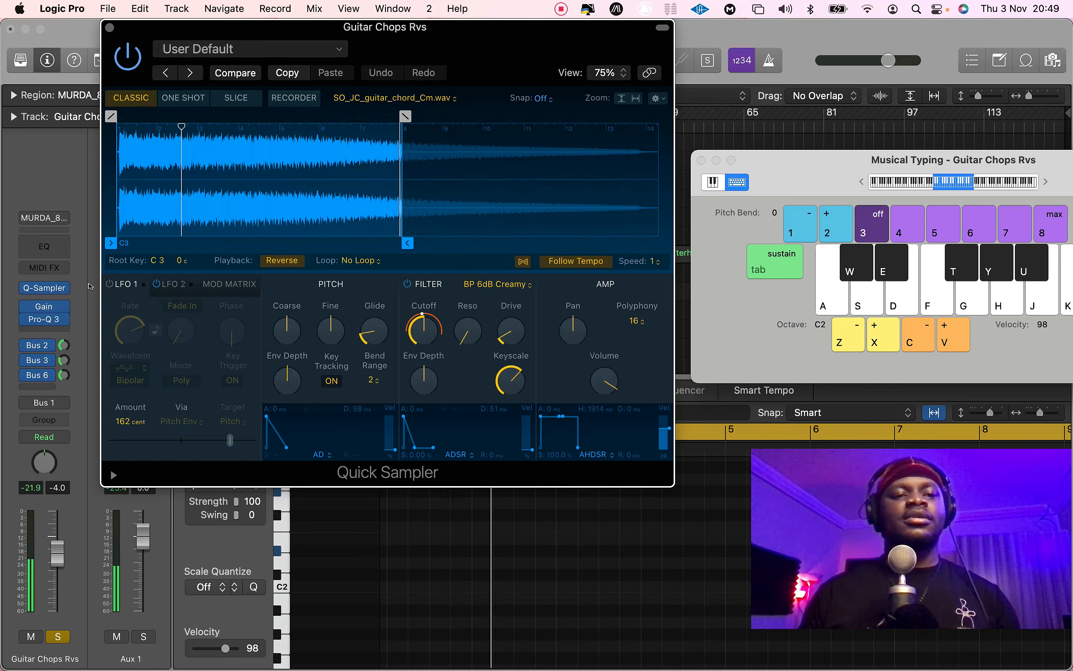
left_click(83, 284)
key("space")
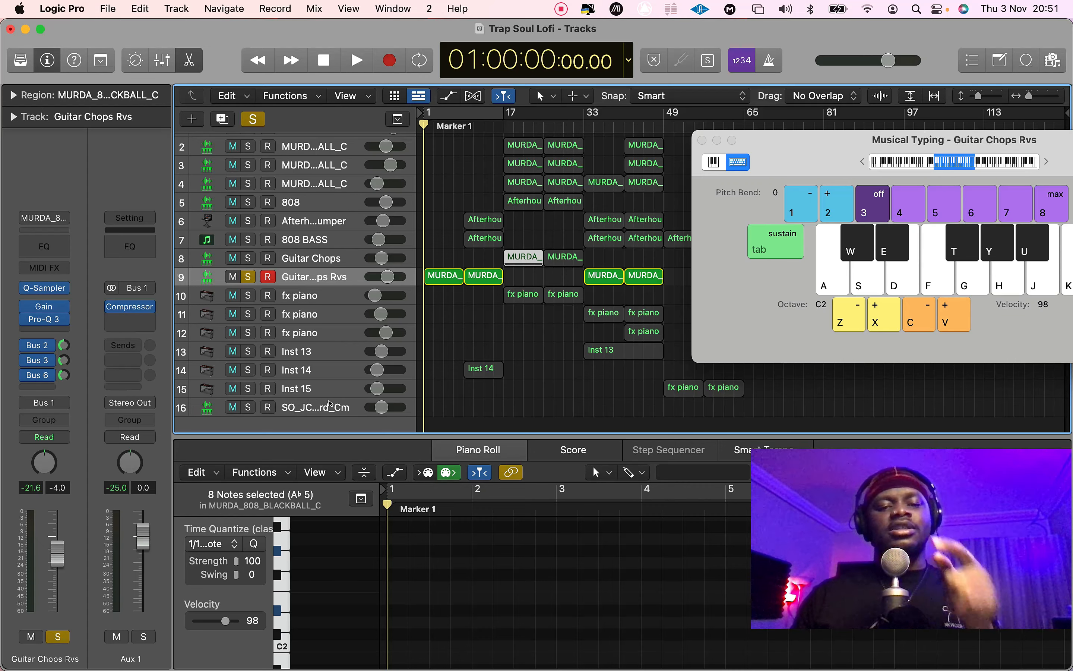
Play the soloed Guitar Chops Rvs track from the start, then add solos on tracks 6 and 7 and play the section before bar 17
key("space")
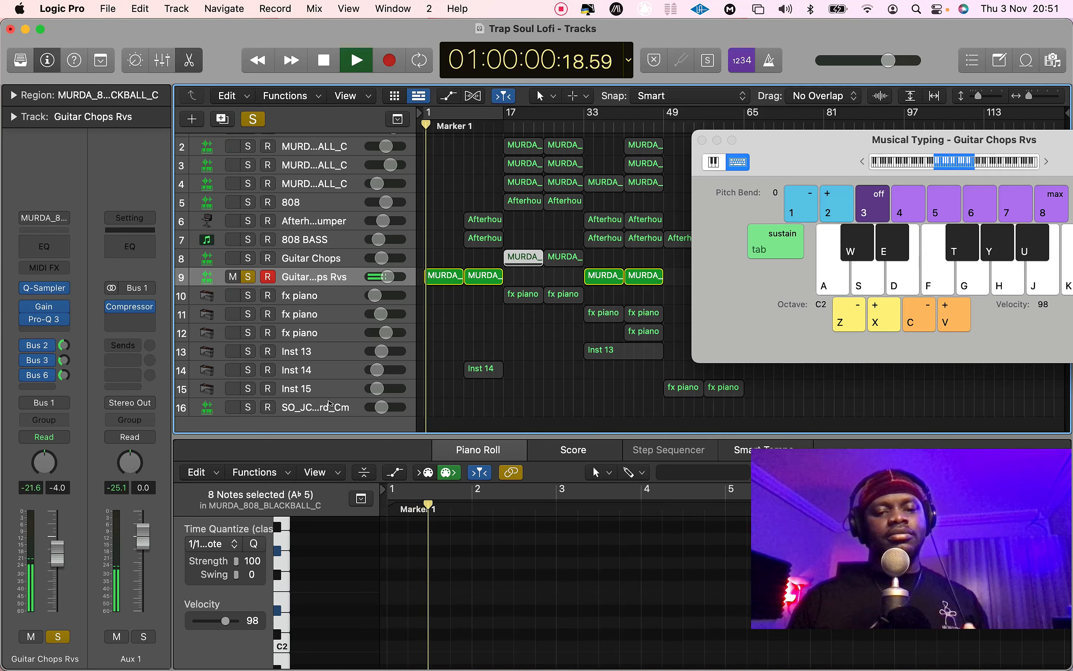
key("space")
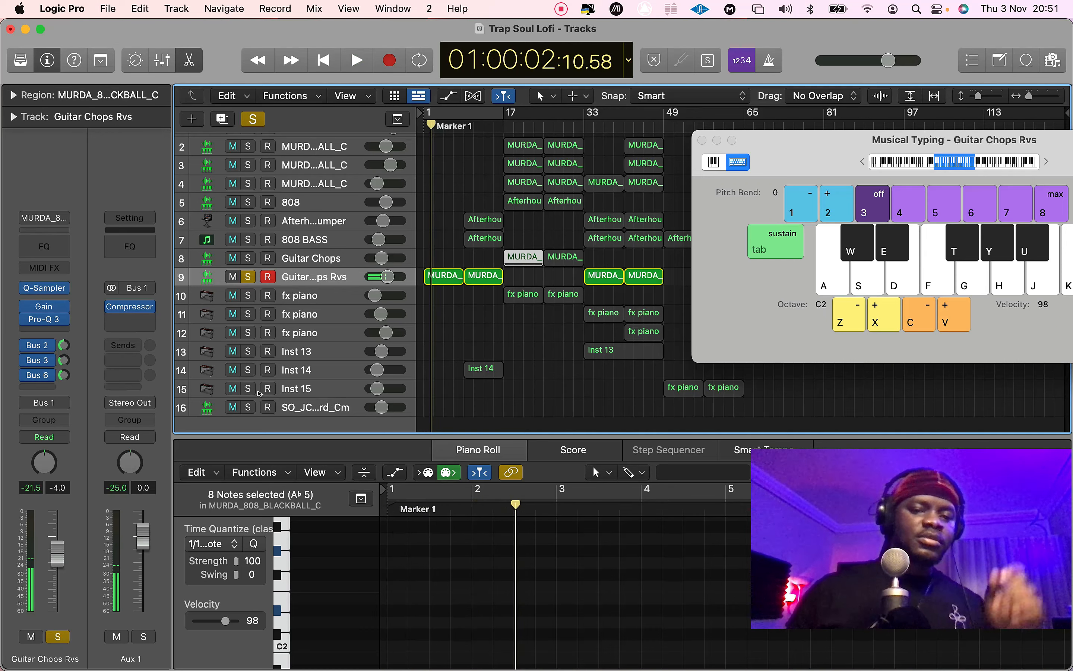
left_click(249, 229)
left_click(247, 221)
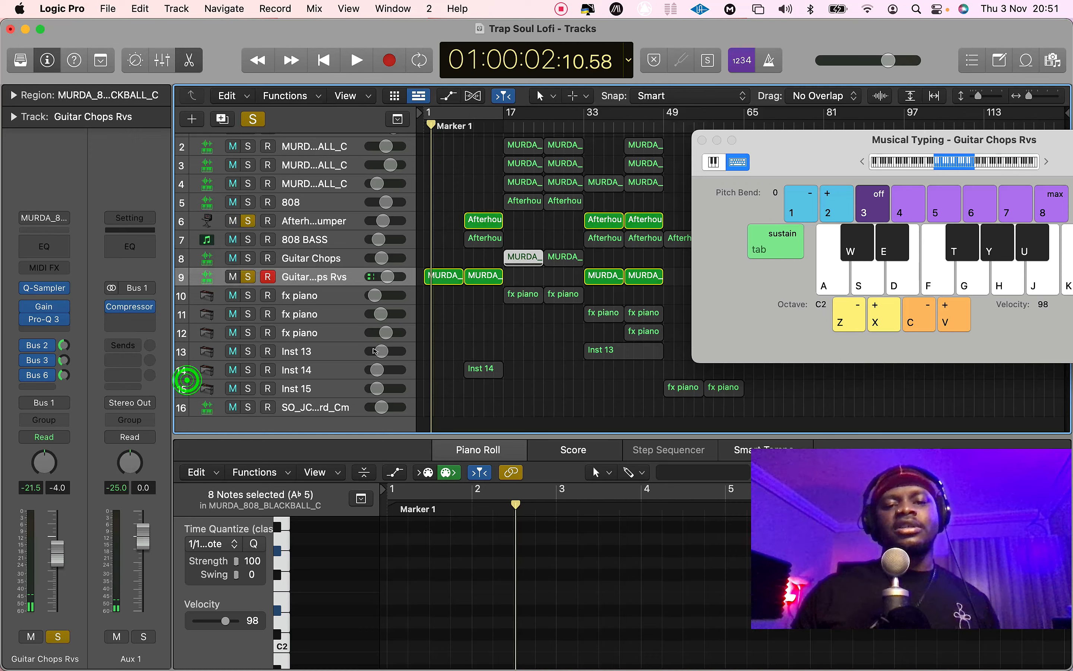
key("space")
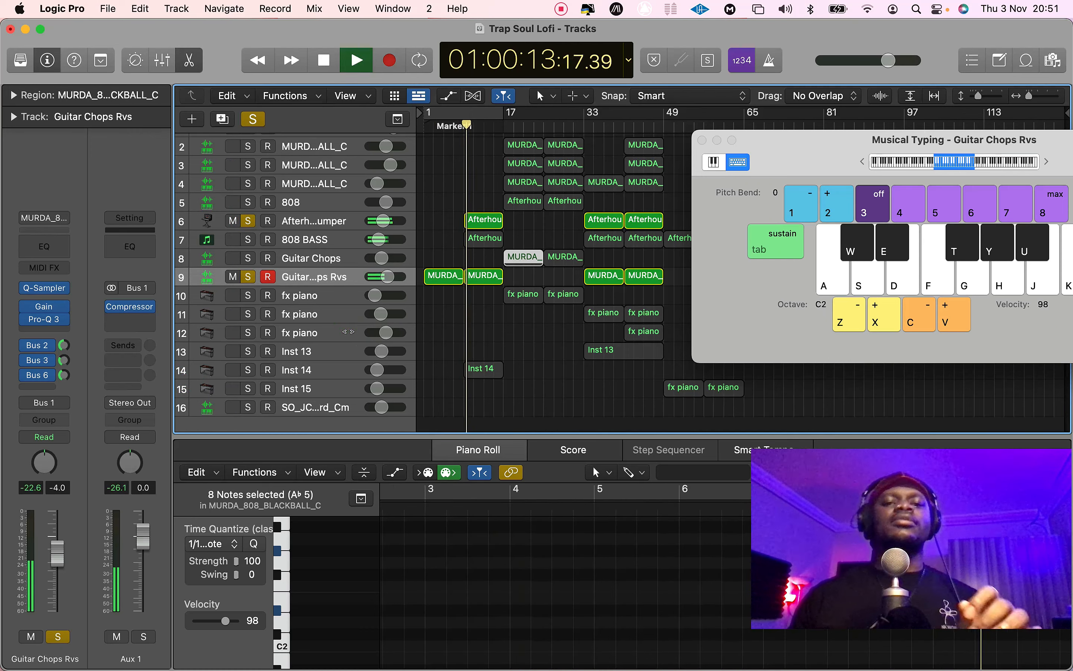
key("space")
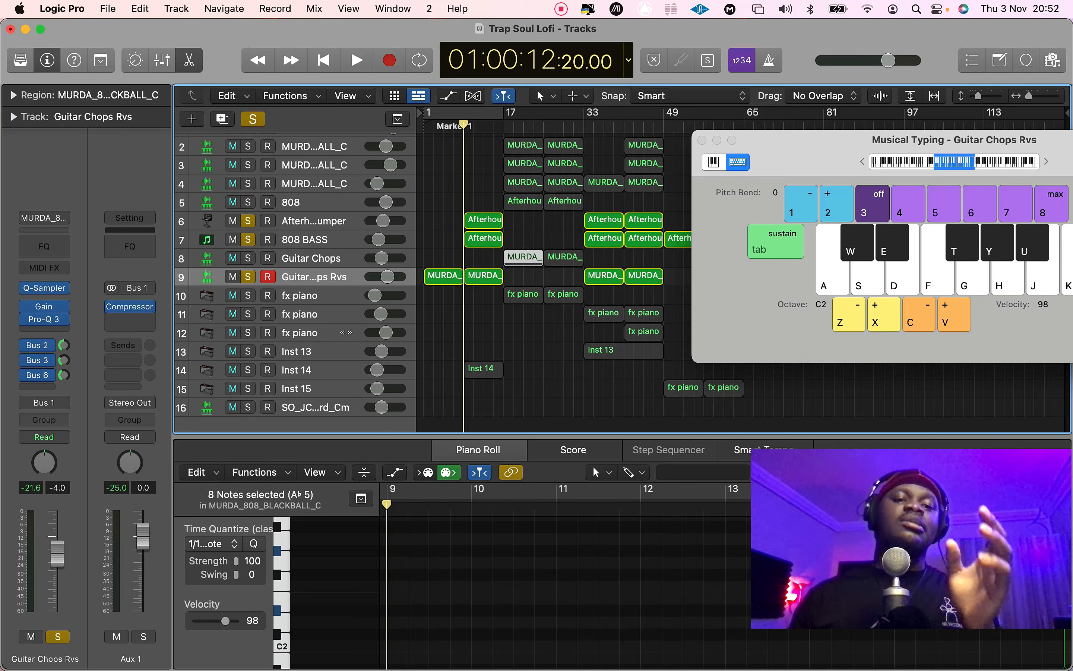
key("space")
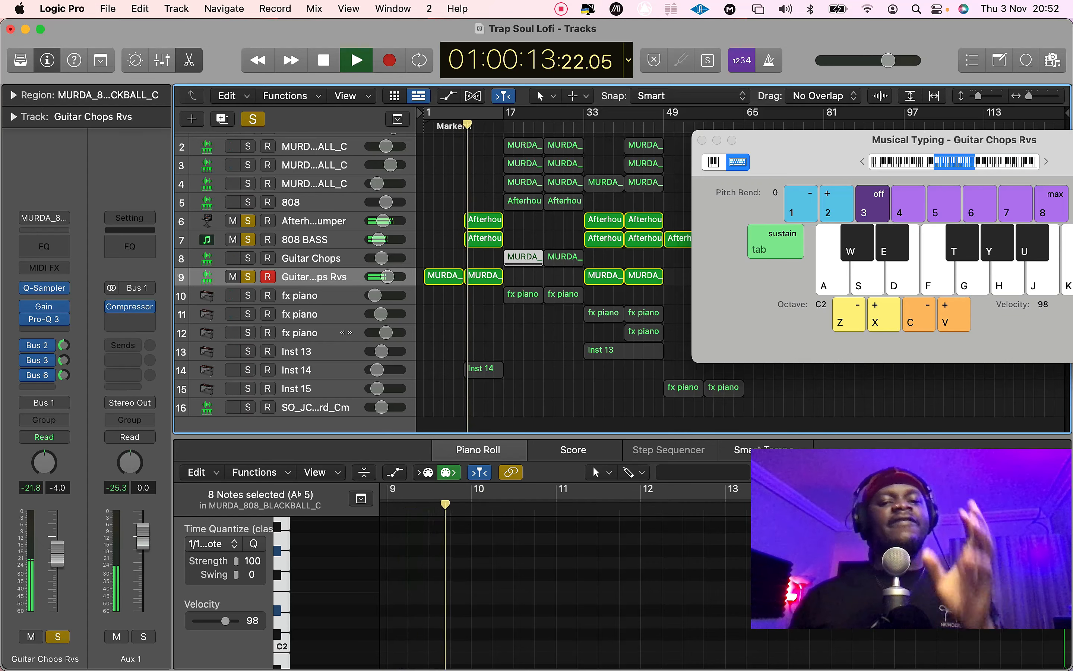
key("space")
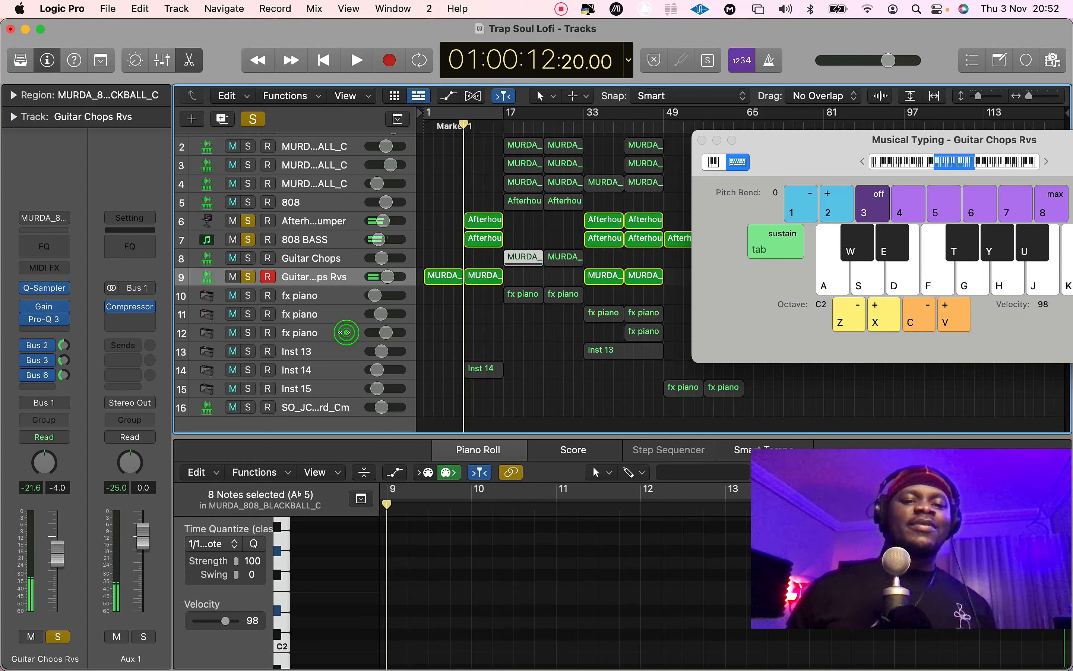
Solo the Inst 14 track as well, select it and play it together with the bass and reversed chops
left_click(248, 369)
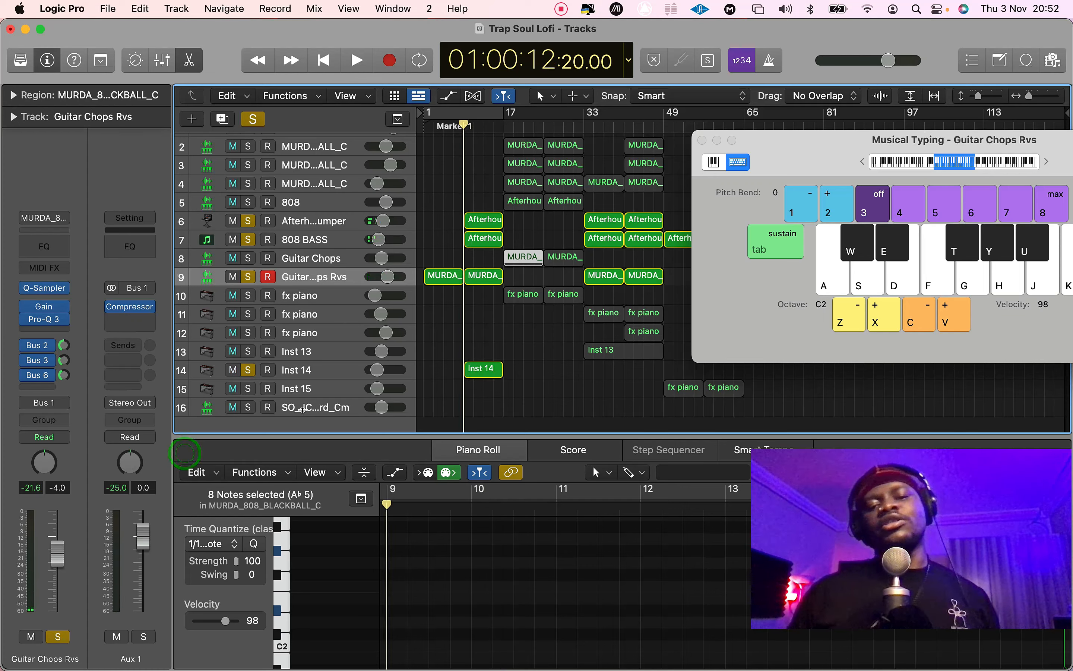
left_click(235, 455)
key("space")
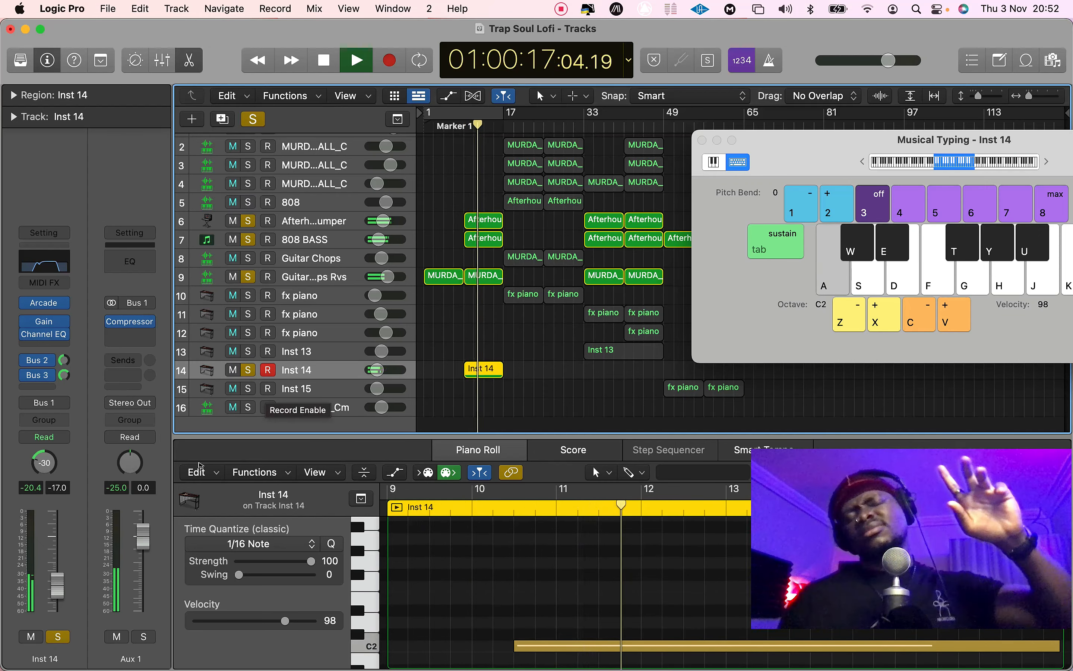
key("space")
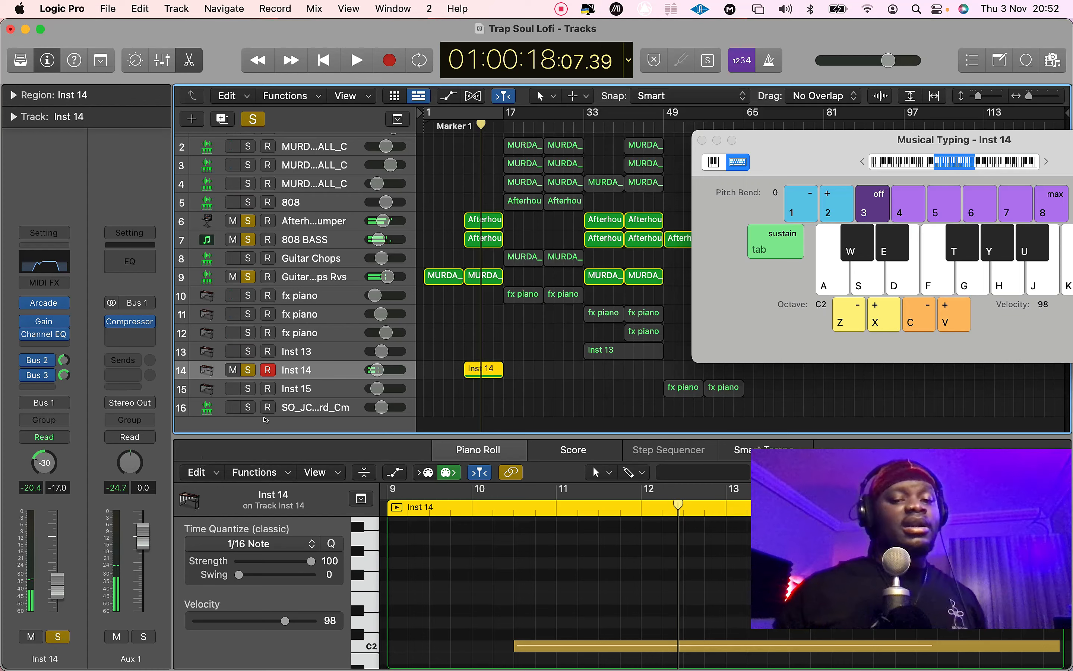
Clear all solos, mute tracks 11 to 16 and play the arrangement from bar 33 with Musical Typing moved aside
left_click(252, 119)
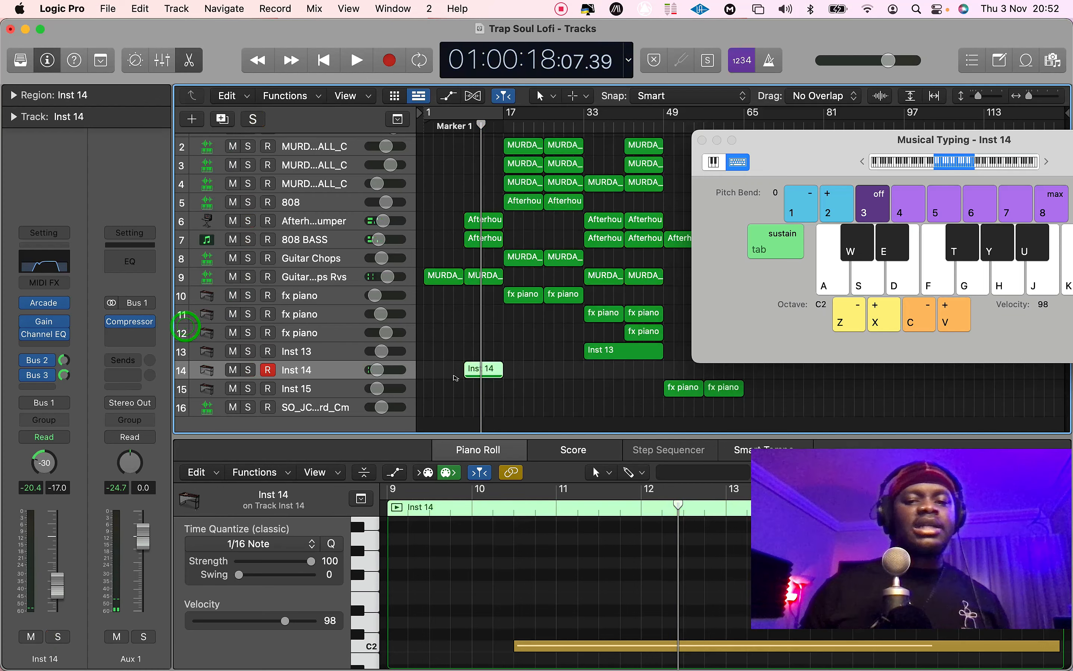
left_click(438, 331)
left_click_drag(734, 140, 818, 139)
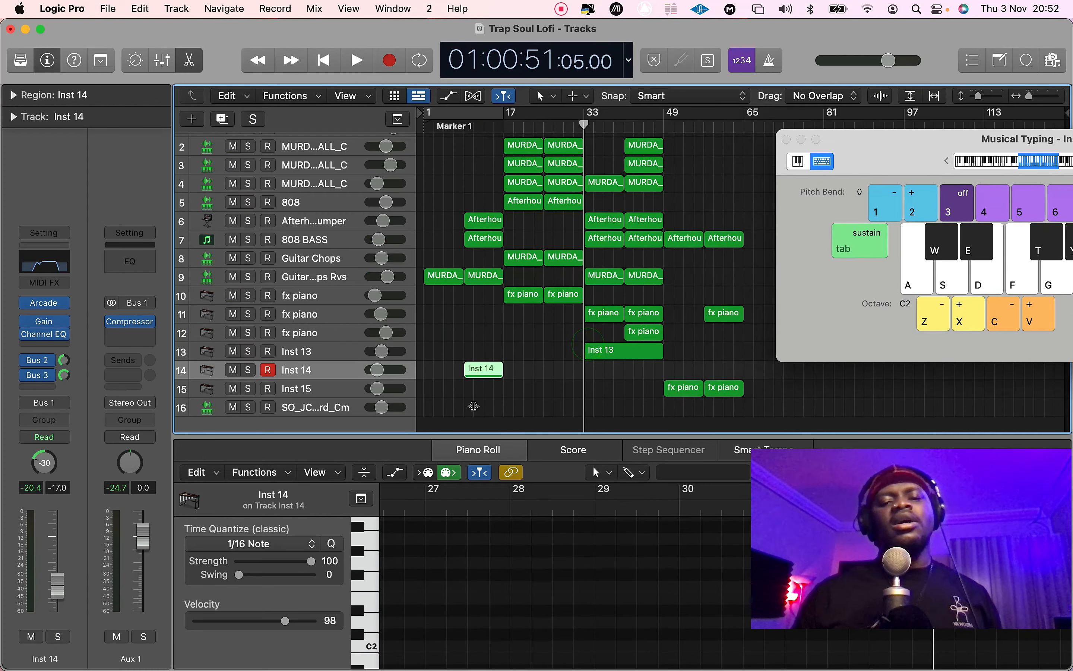
left_click_drag(233, 314, 233, 407)
key("space")
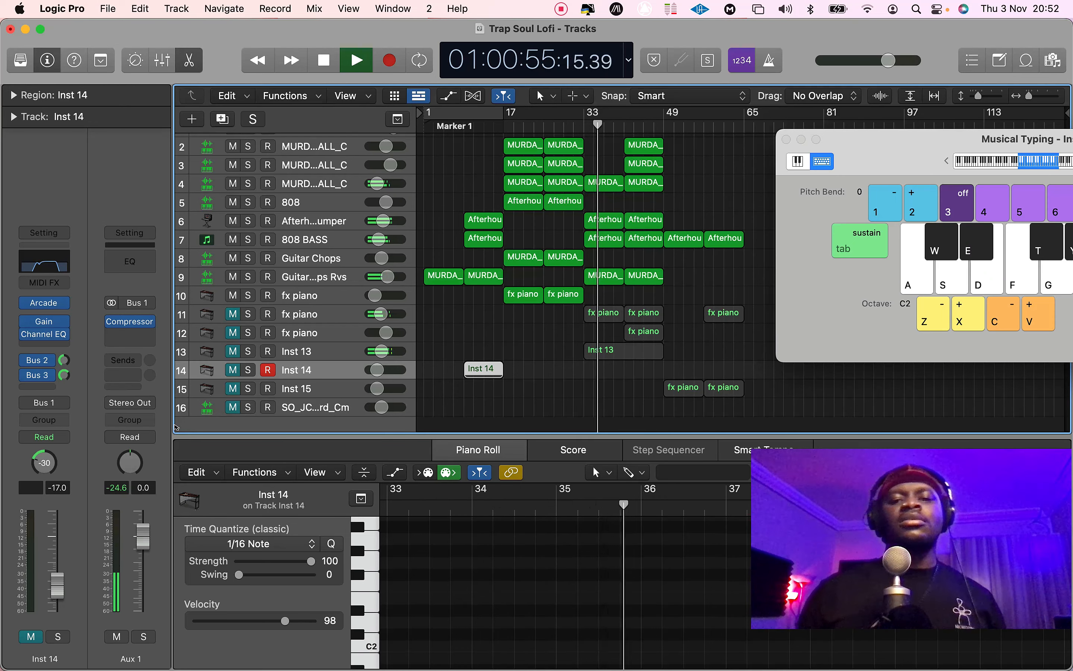
key("space")
Unmute the fx piano on track 11 and play it in the arrangement from bar 33
left_click(233, 314)
key("comma")
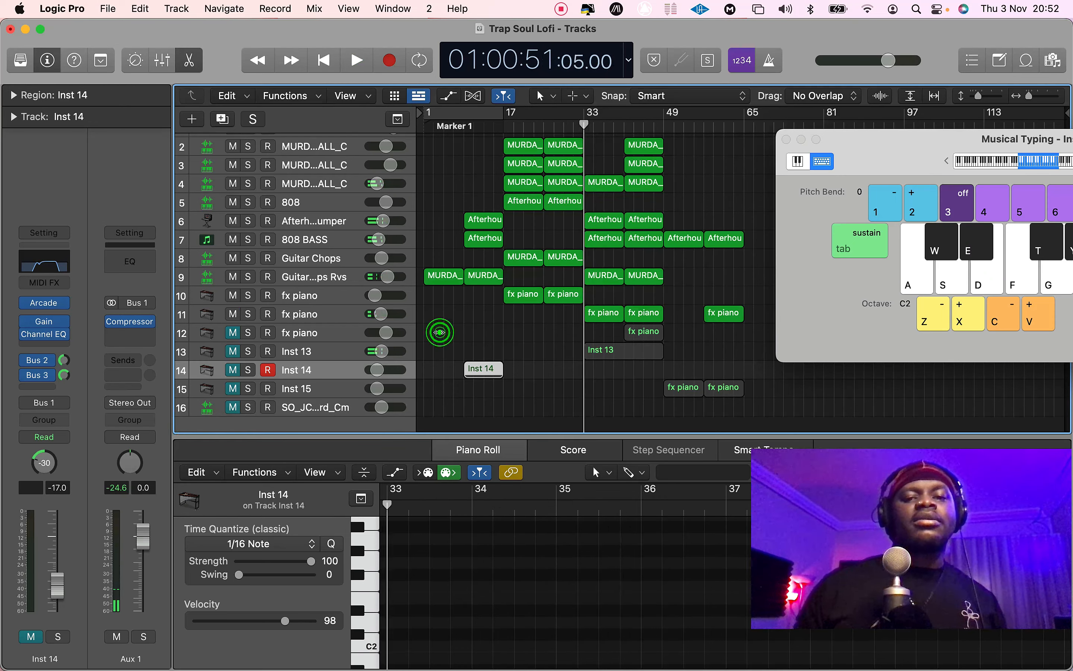
key("space")
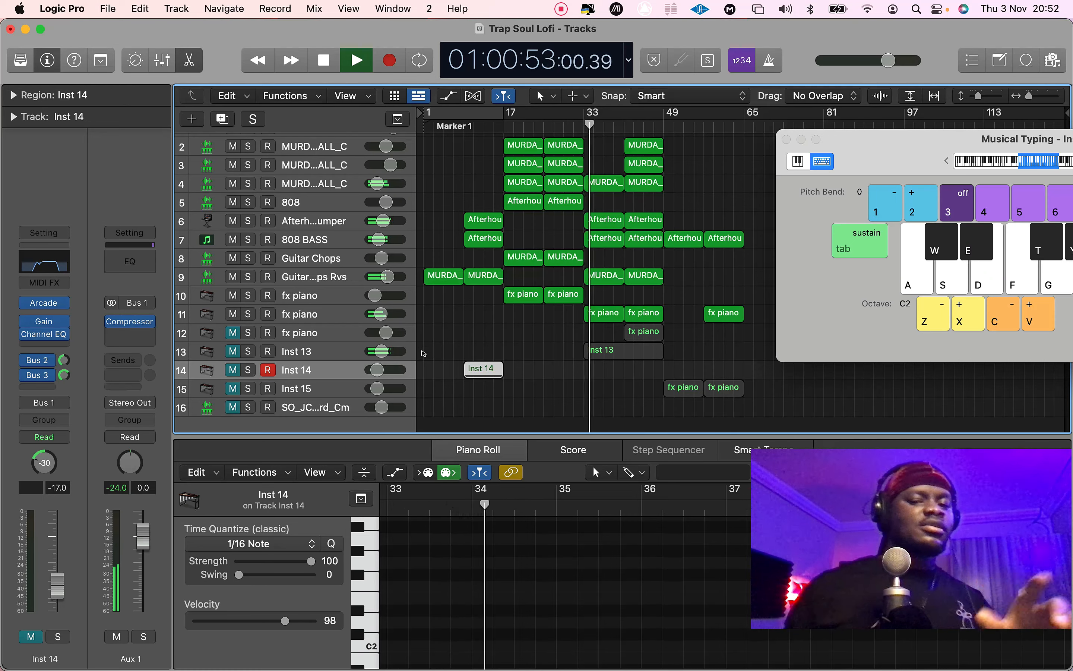
key("space")
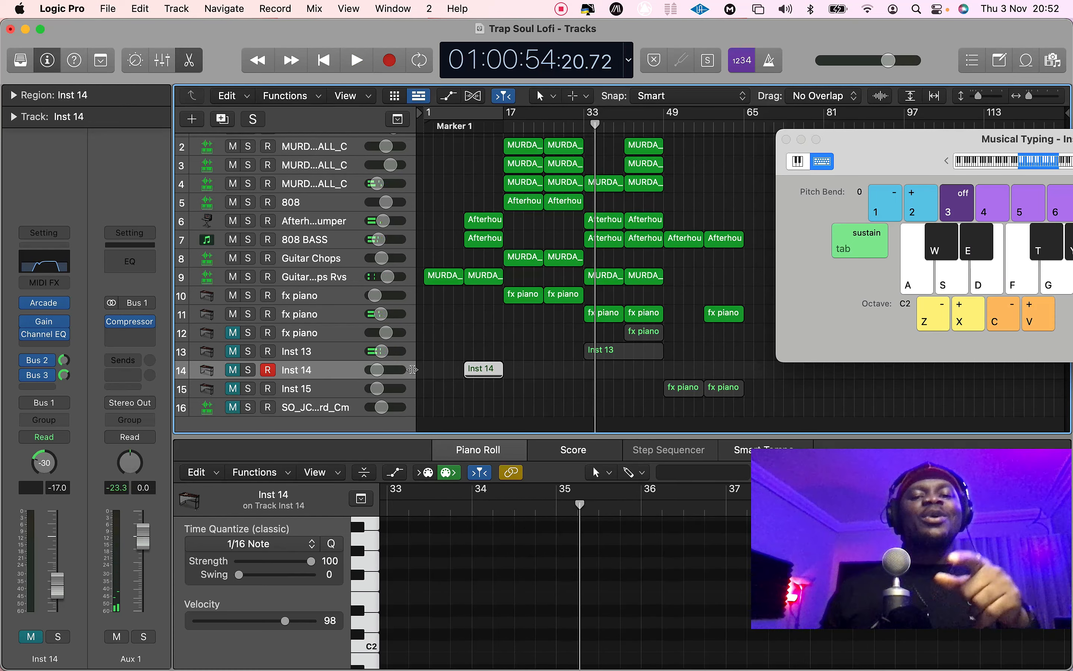
Show the HalfTime plug-in of fx piano track 11, move its window clear of the track list and solo the track
left_click(259, 423)
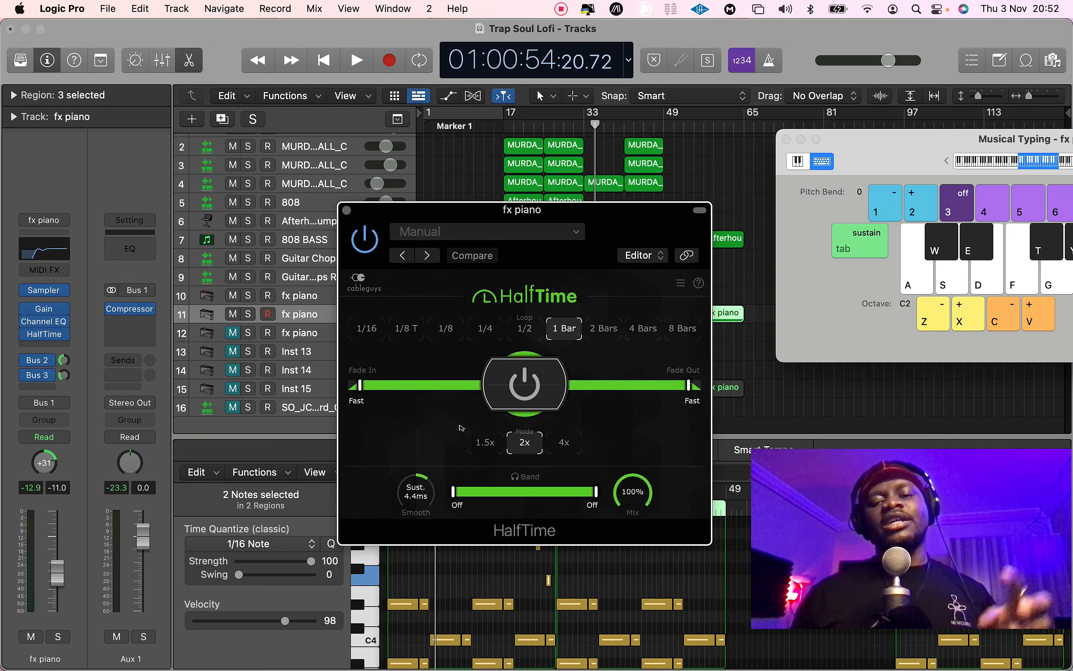
left_click_drag(409, 374, 295, 271)
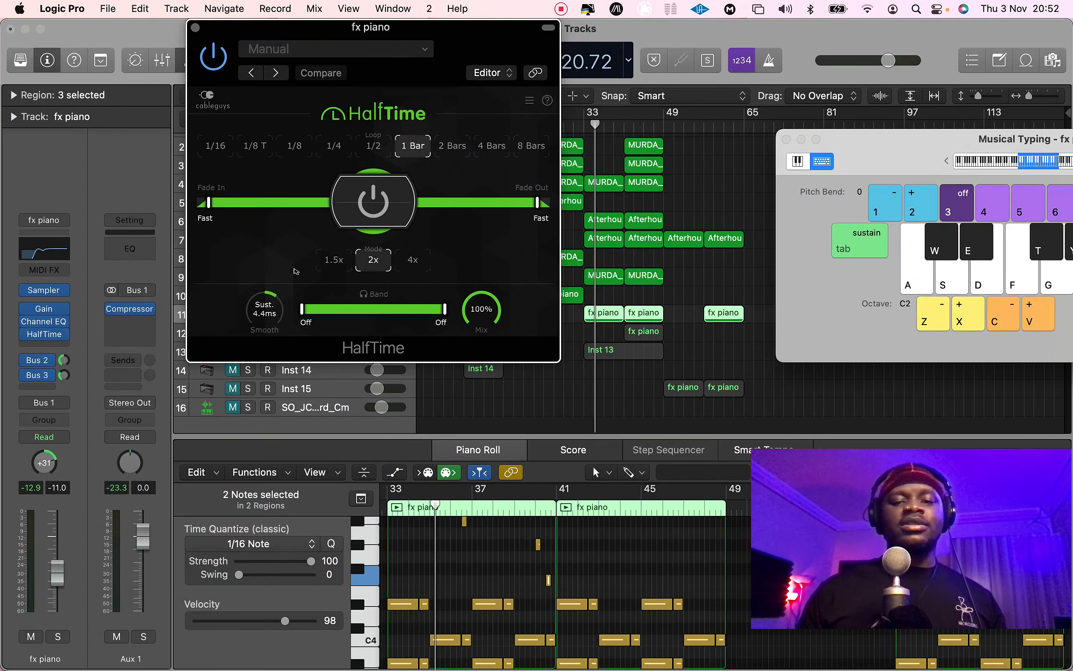
left_click_drag(353, 295, 837, 269)
left_click(248, 314)
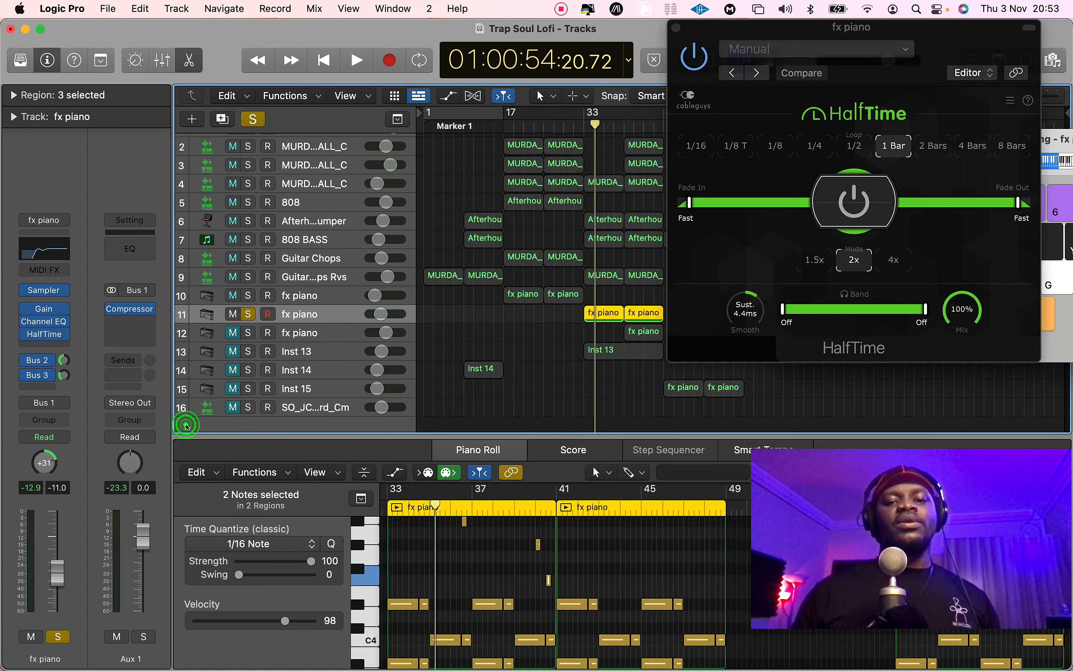
Play the soloed fx piano from bar 33 with HalfTime bypassed and with it enabled to compare the sound
left_click(438, 330)
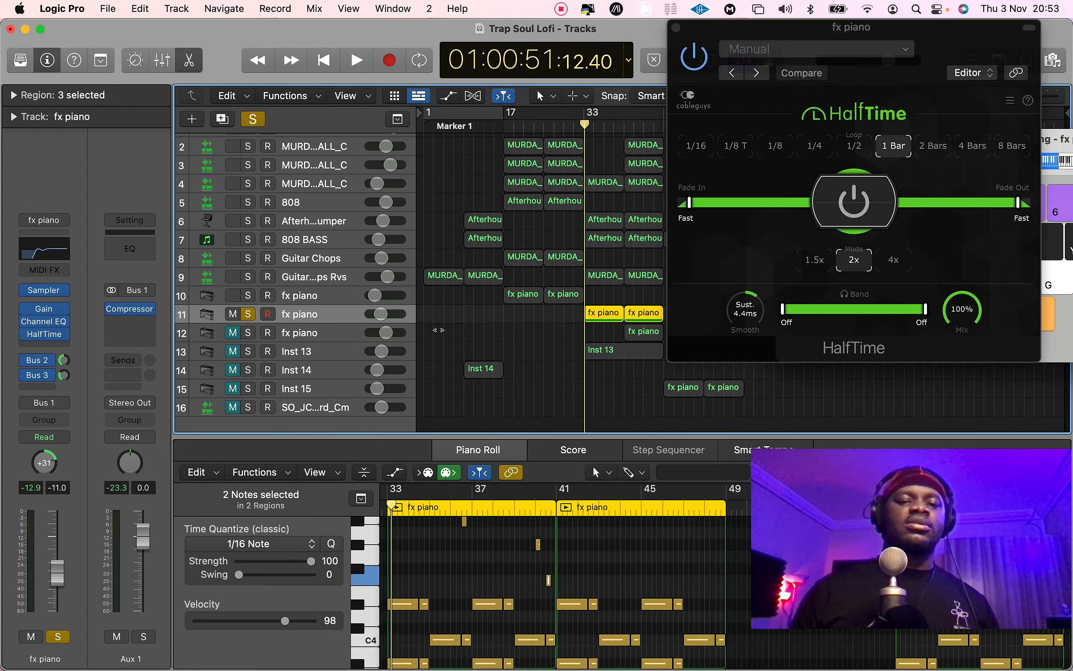
key("space")
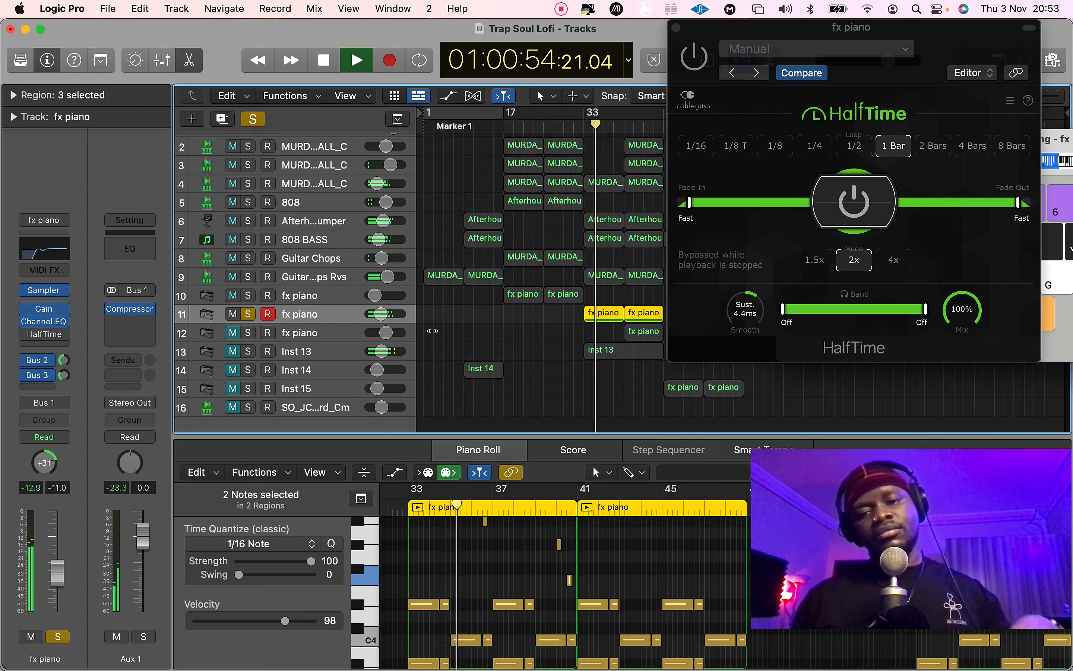
key("space")
left_click(853, 202)
key("space")
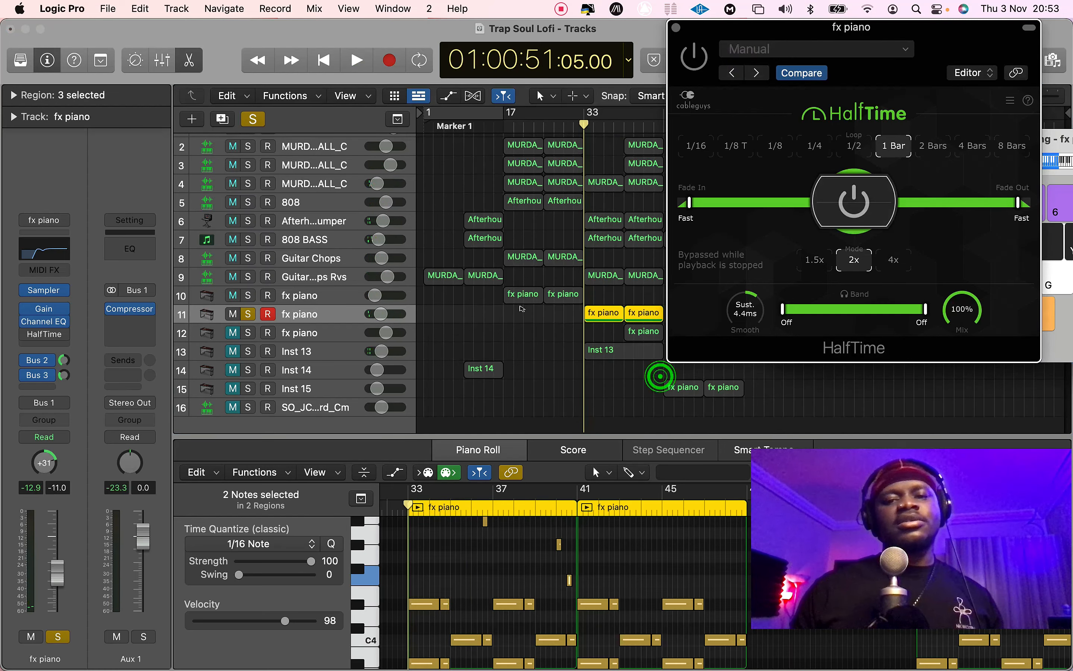
key("space")
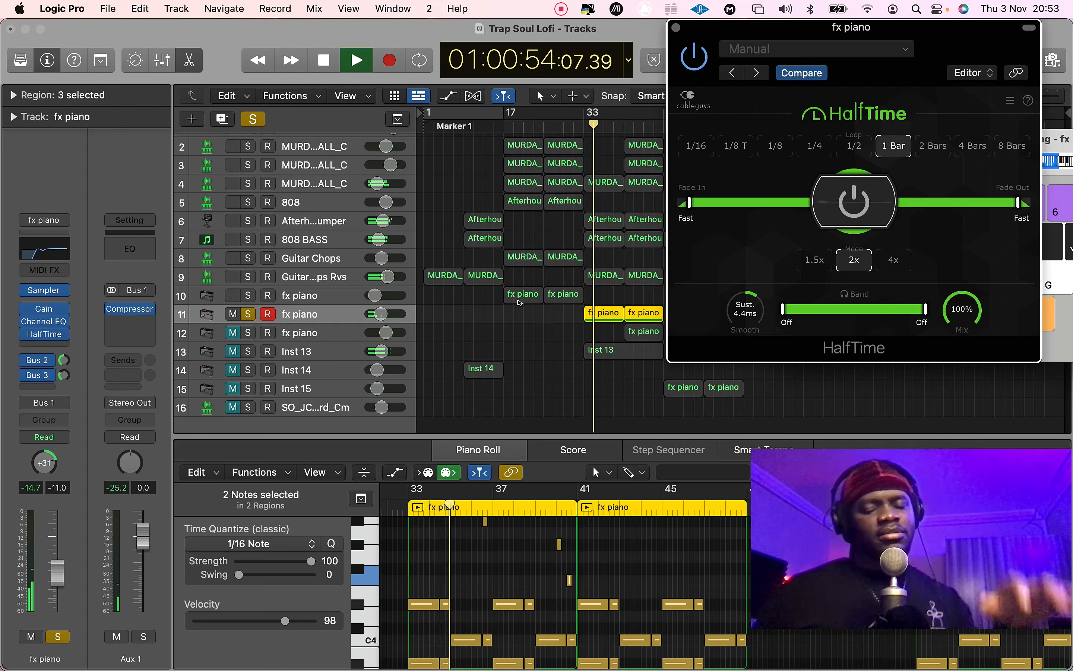
key("space")
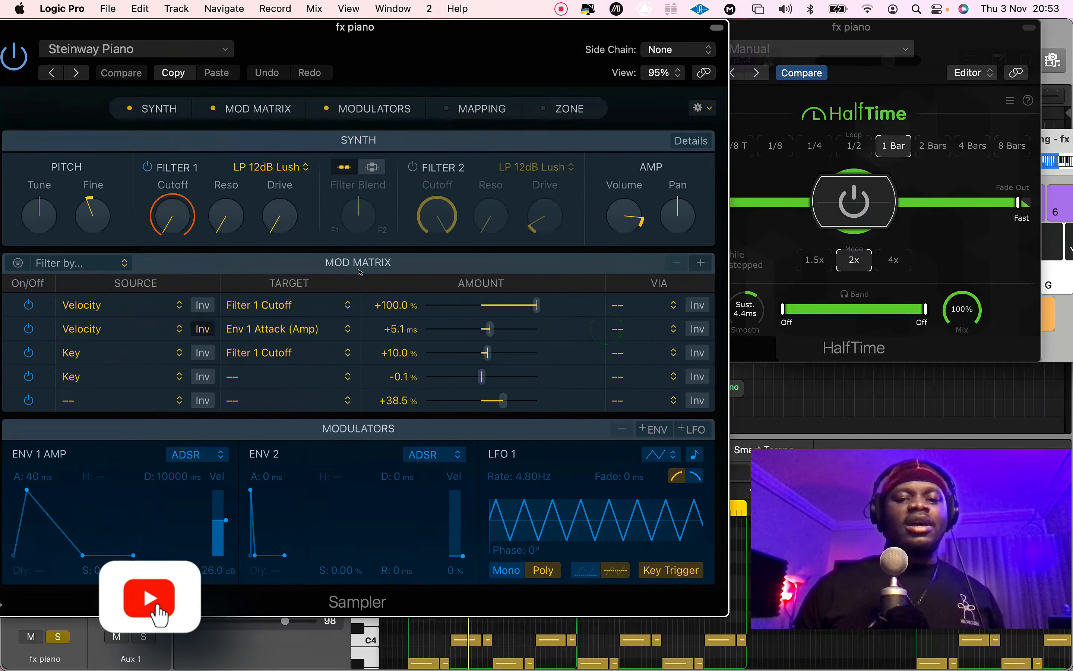
Try an Env 1 Amp attack of 0 ms in the fx piano Sampler, then restore it to 40 ms
mouse_move(358, 270)
left_mouse_down()
mouse_move(383, 268)
mouse_move(370, 268)
left_mouse_up()
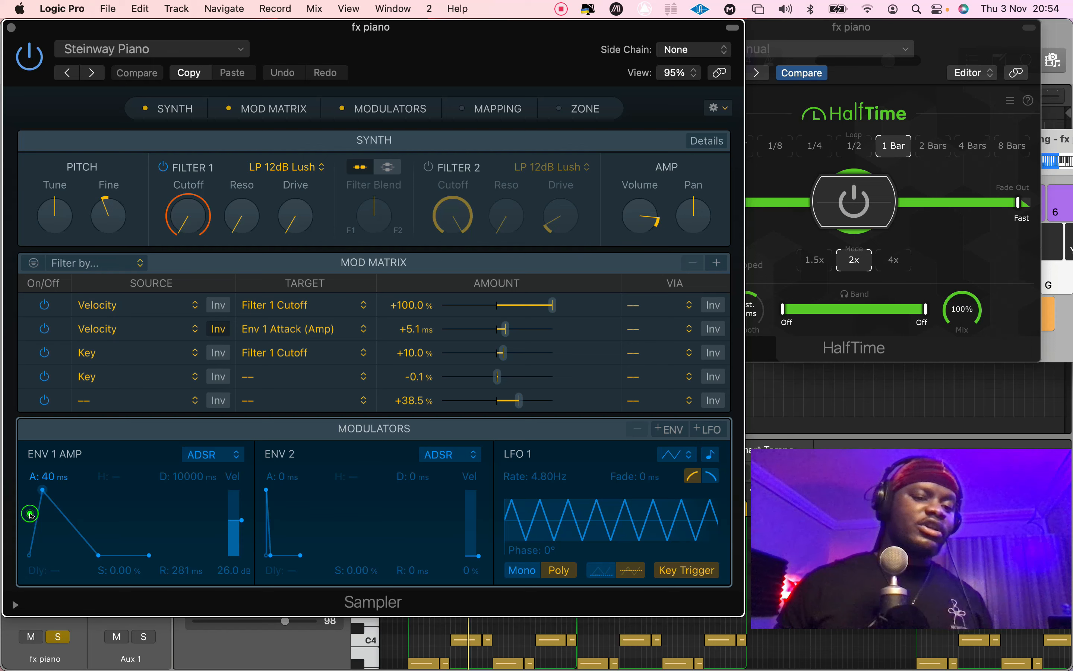
left_click(30, 514)
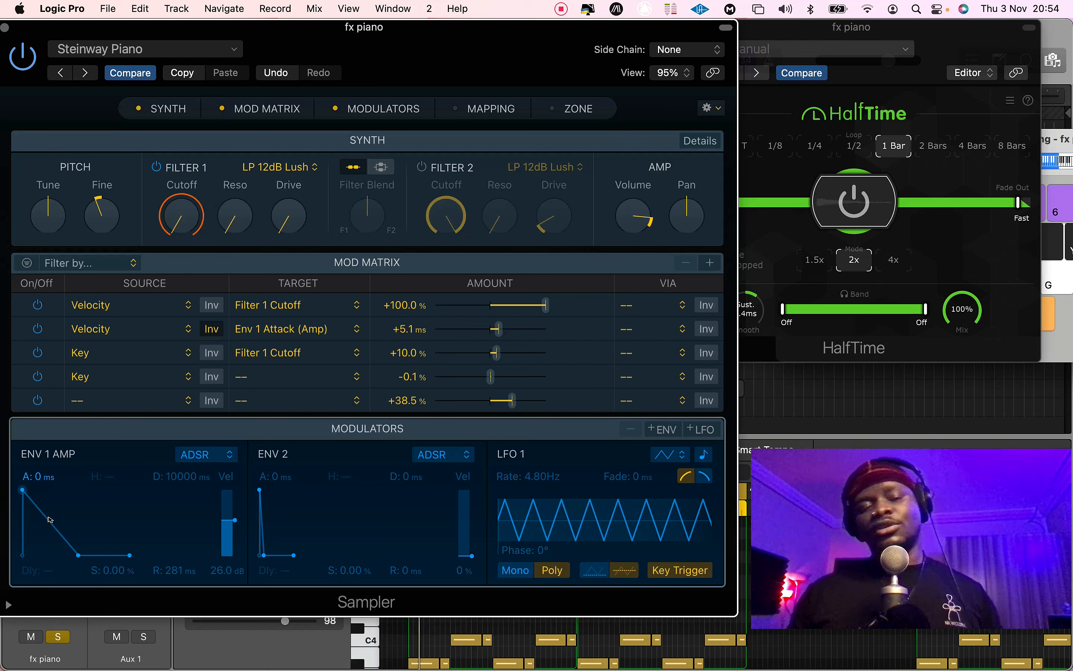
left_click_drag(14, 513, 25, 514)
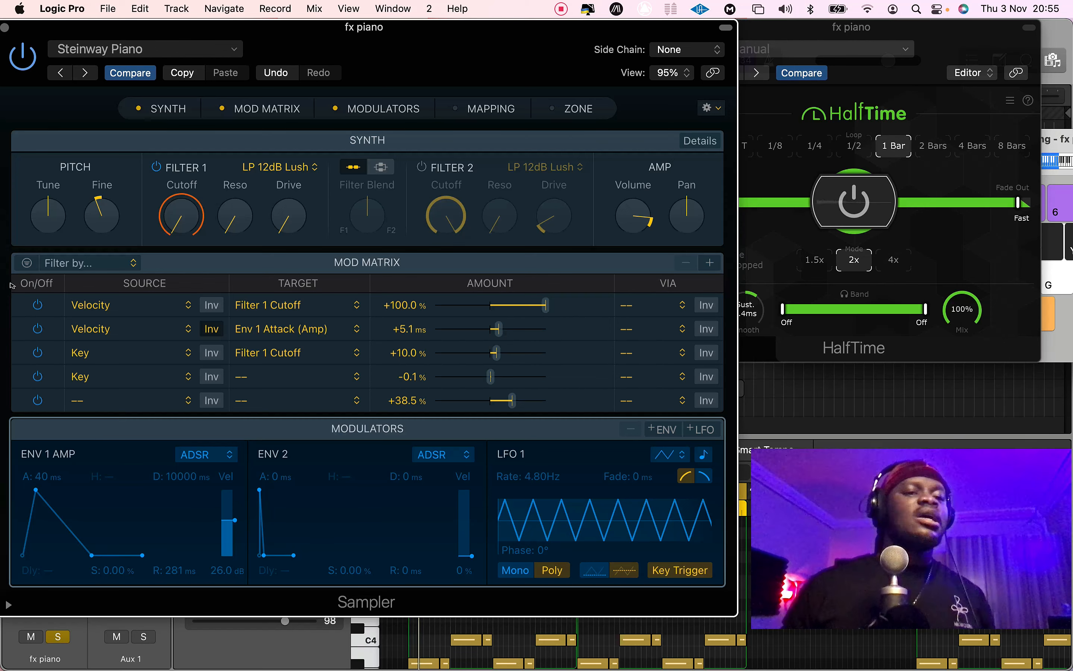
Hide the plug-in windows, unmute the fx piano on track 12 and play the second half of the bar 33–49 section
key("v")
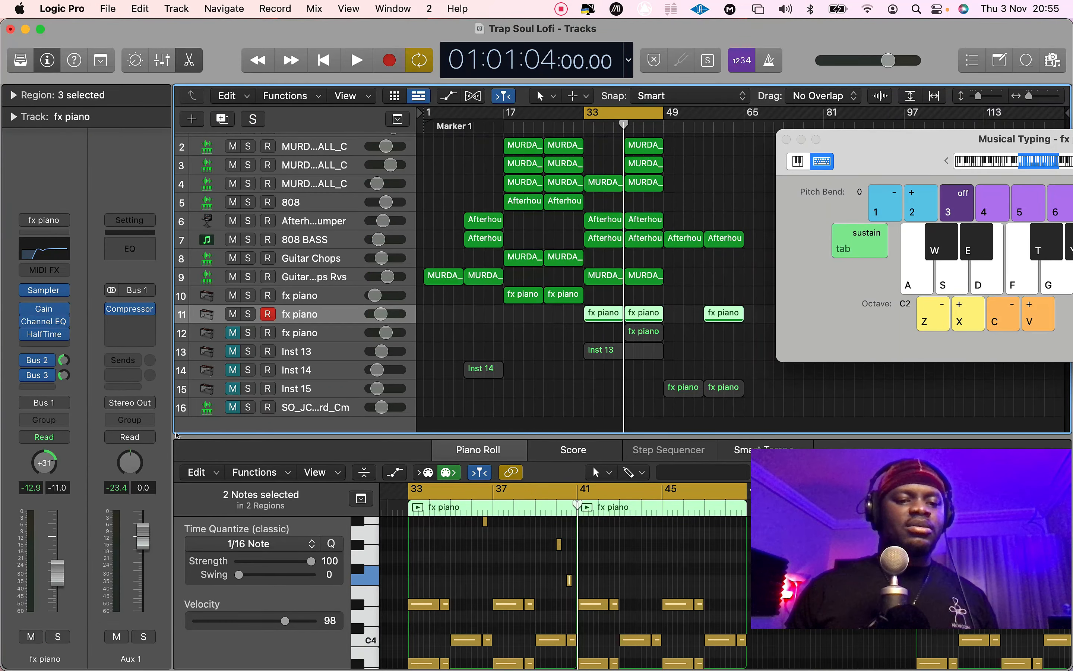
left_click(232, 332)
key("space")
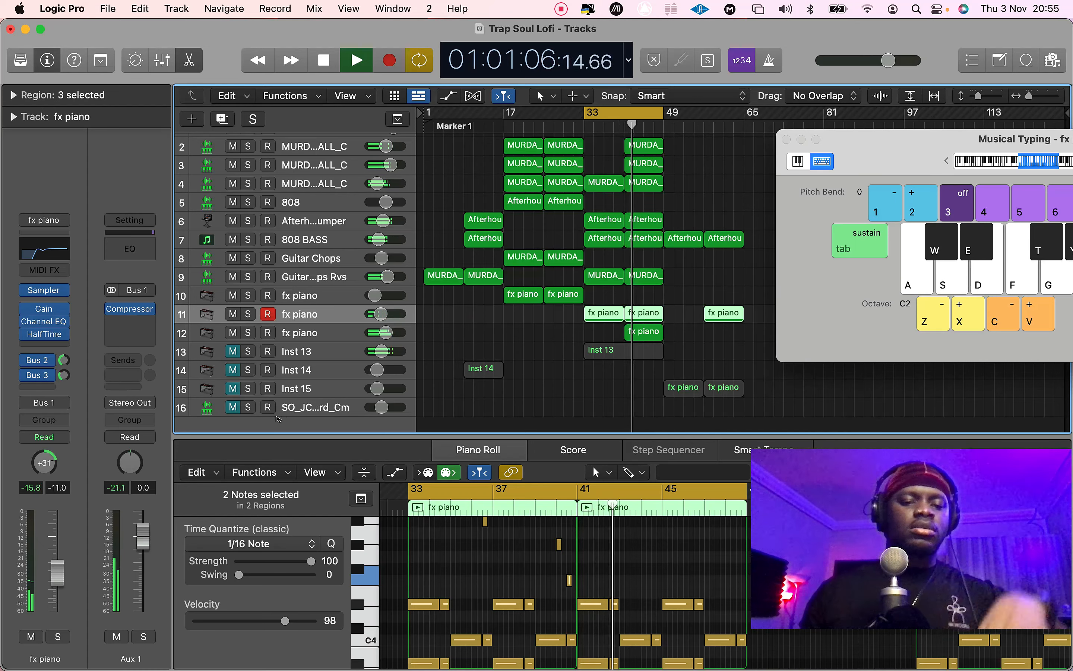
Stop playback, unmute the Inst 13 Arcade track and play the section from bar 33 with it included
key("Down")
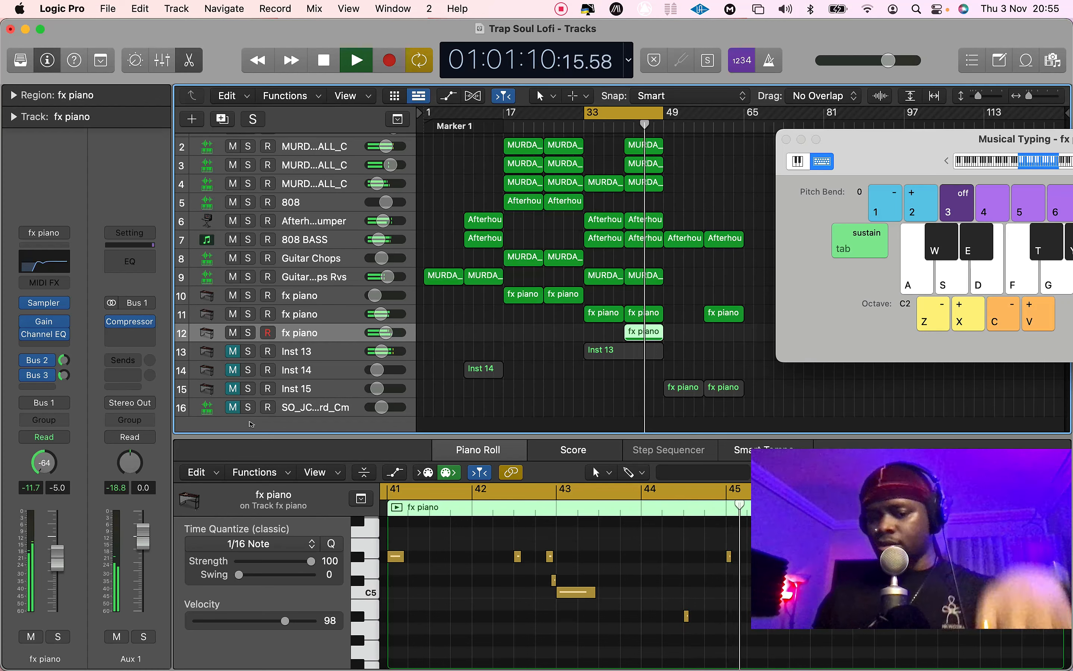
key("space")
left_click(178, 446)
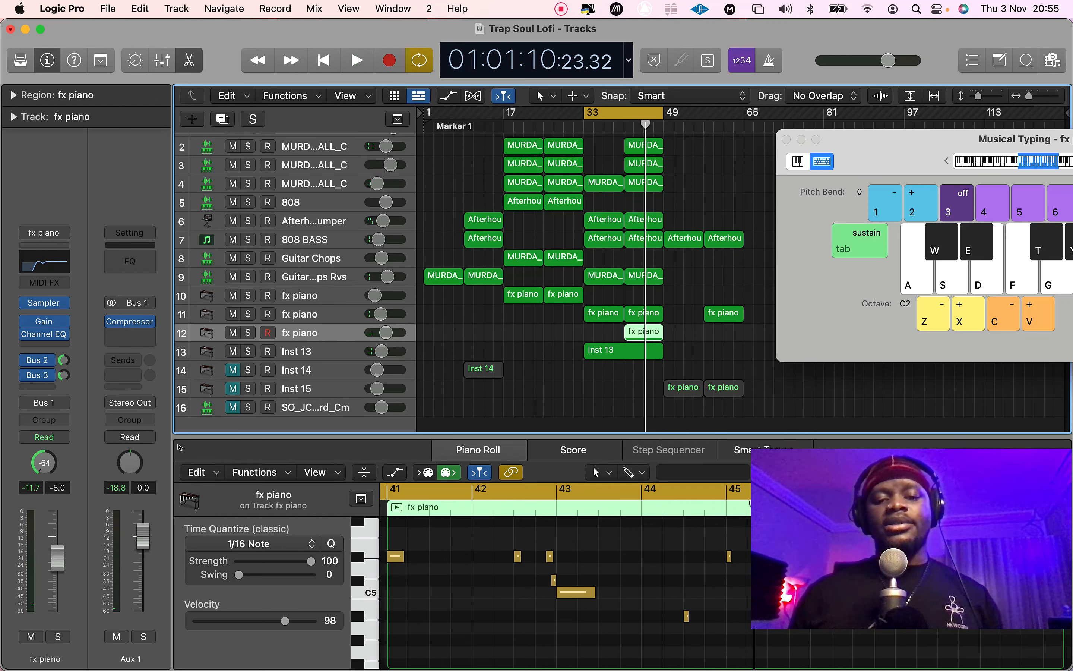
key("Down")
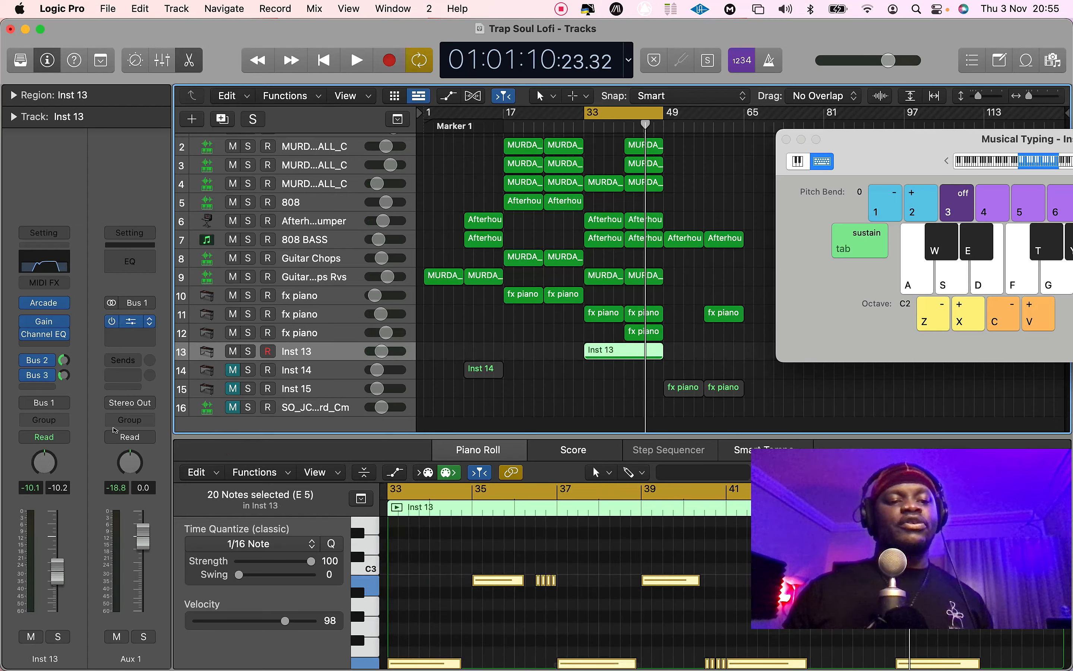
key("space")
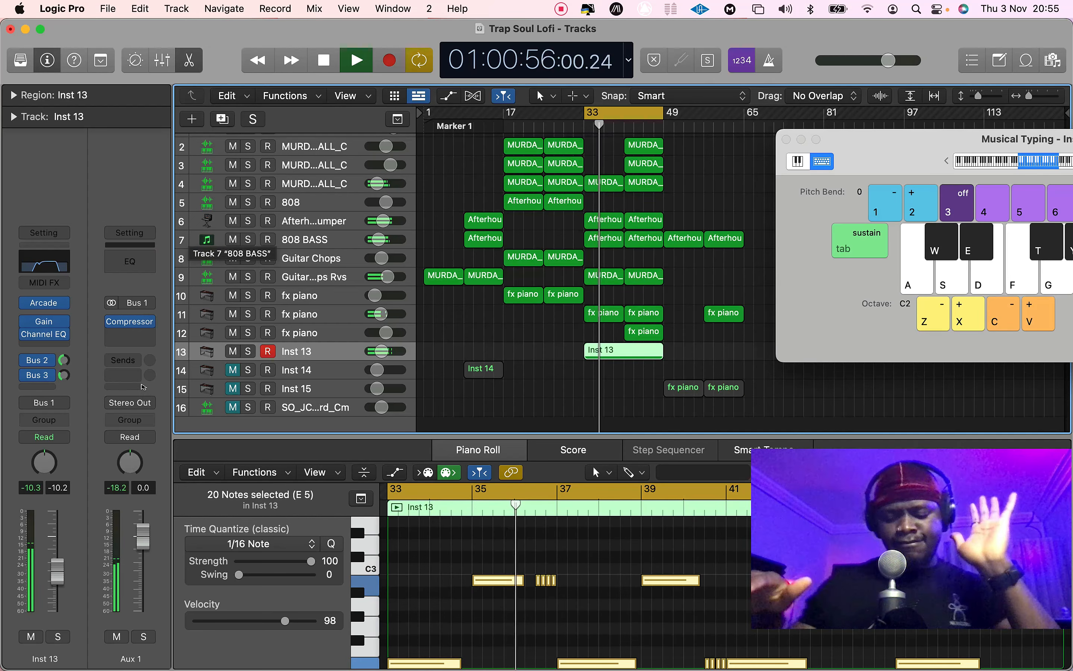
key("space")
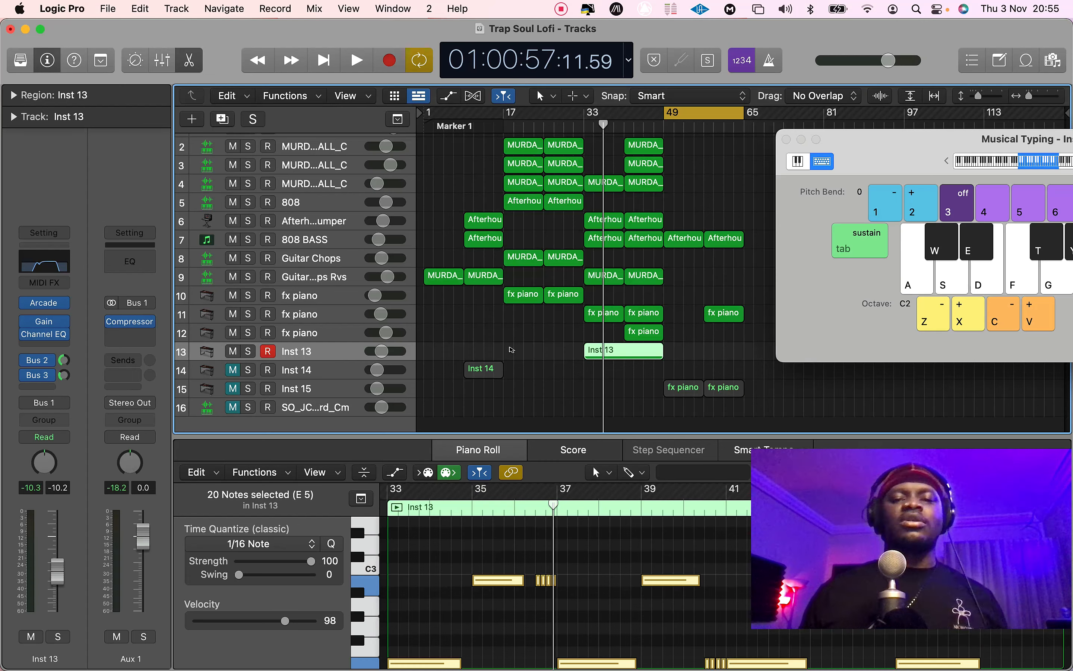
Solo Inst 15, view its Arcade instrument, hide the plug-in window and play the soloed part from bar 49
left_click(247, 389)
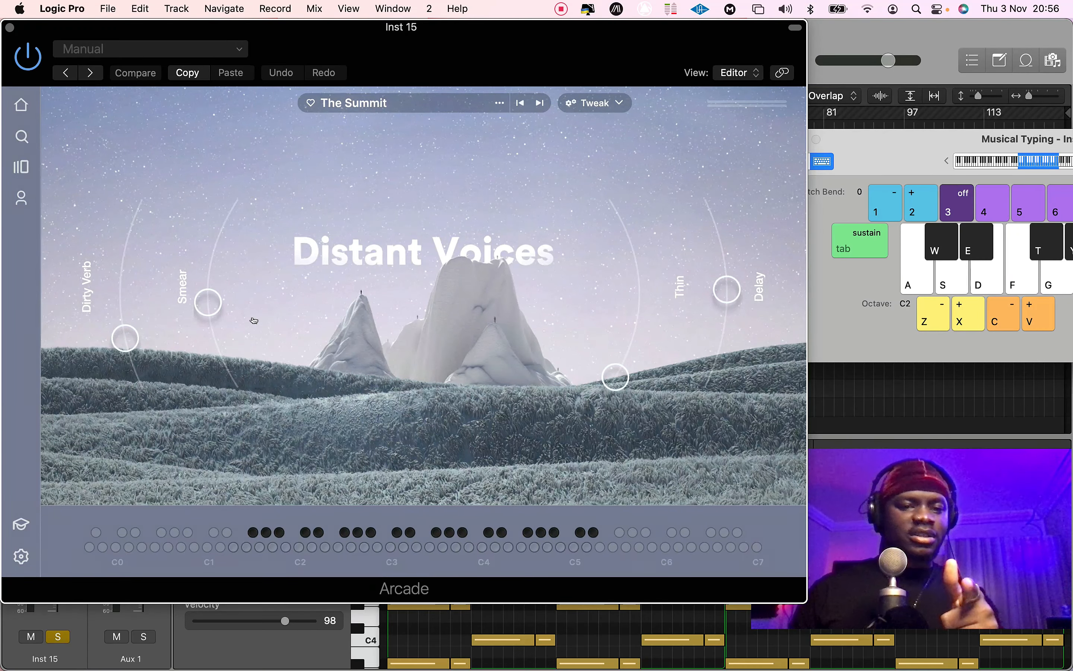
key("v")
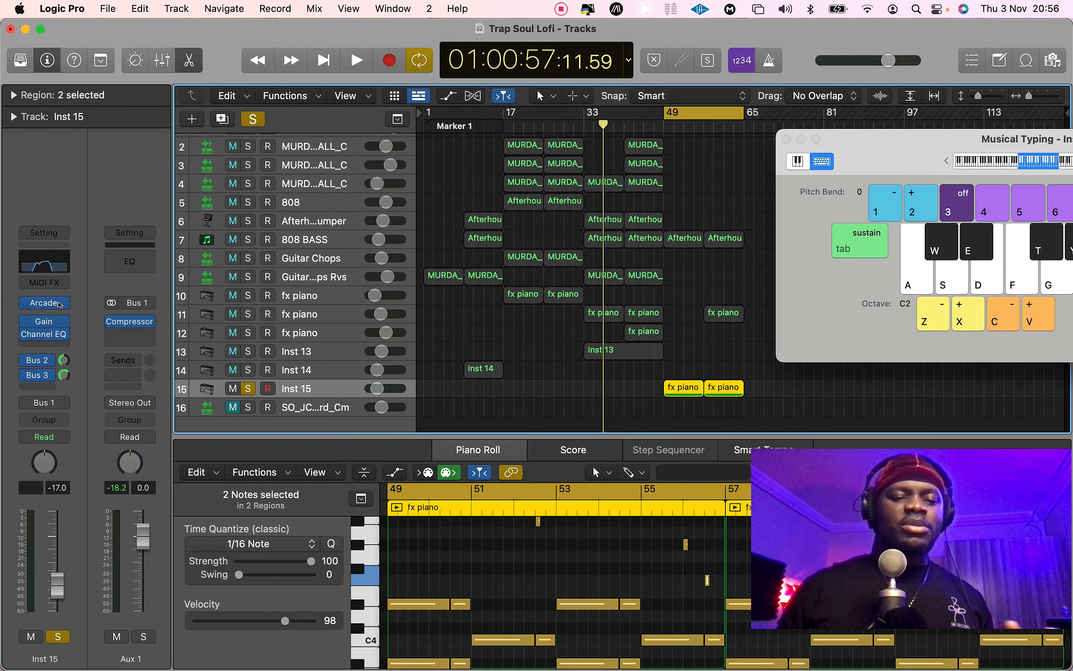
key("space")
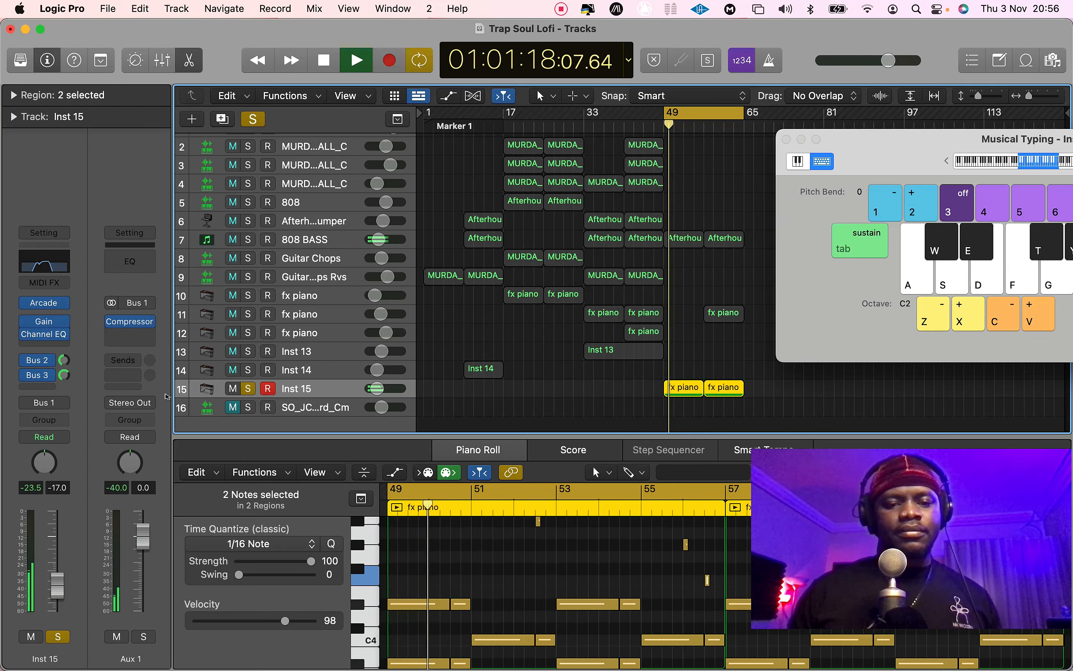
key("space")
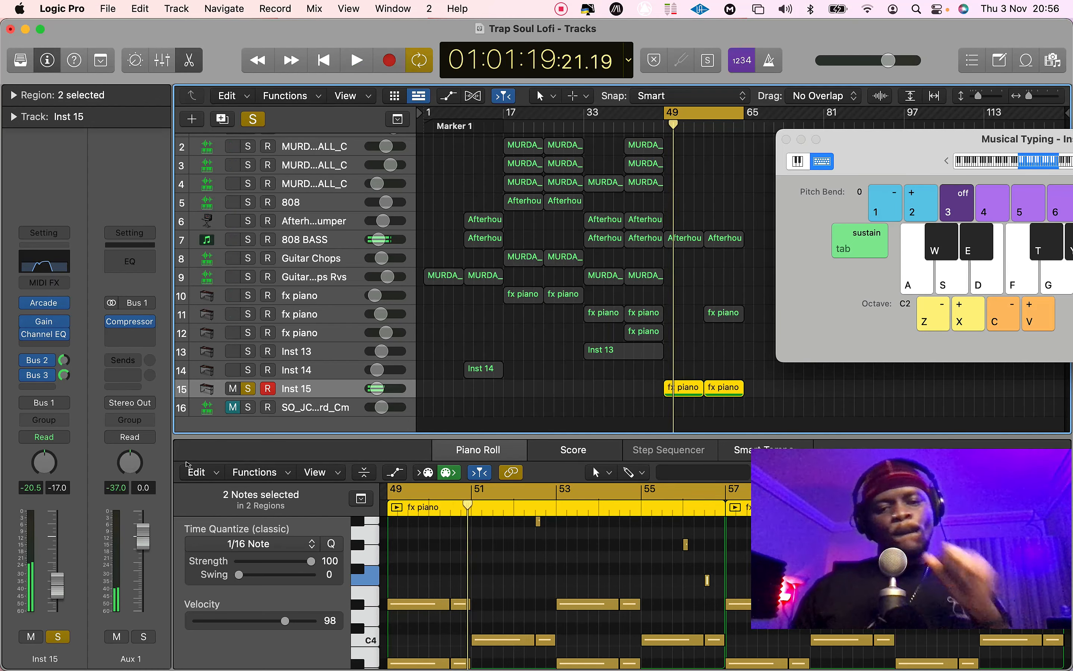
Unsolo Inst 15 and play the bar 49–65 section with the other tracks audible
key("s")
key("space")
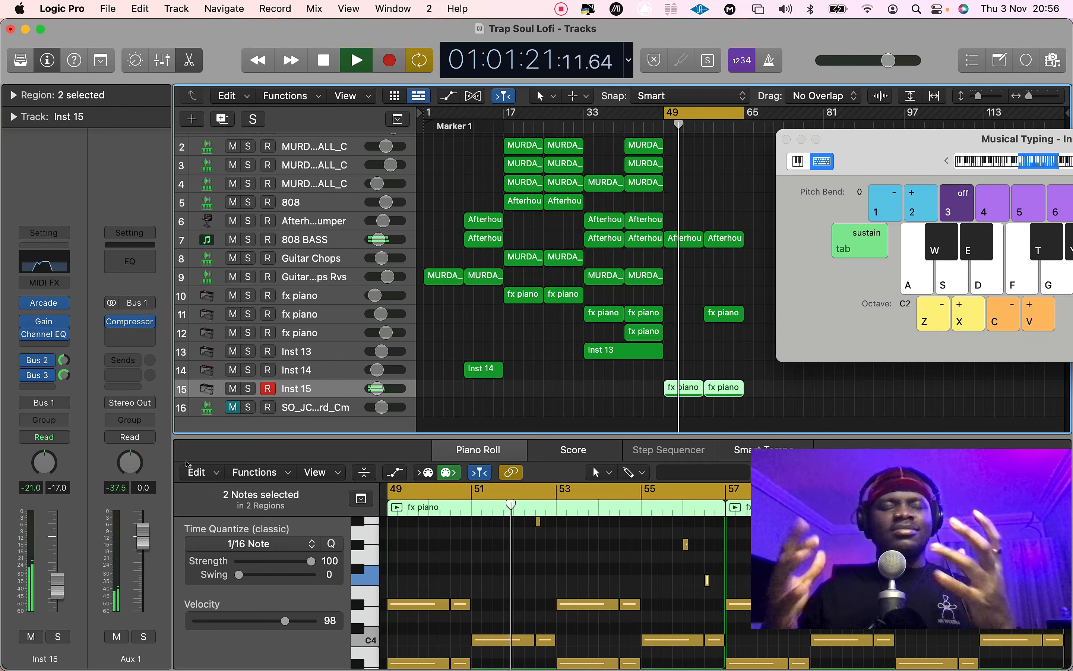
key("space")
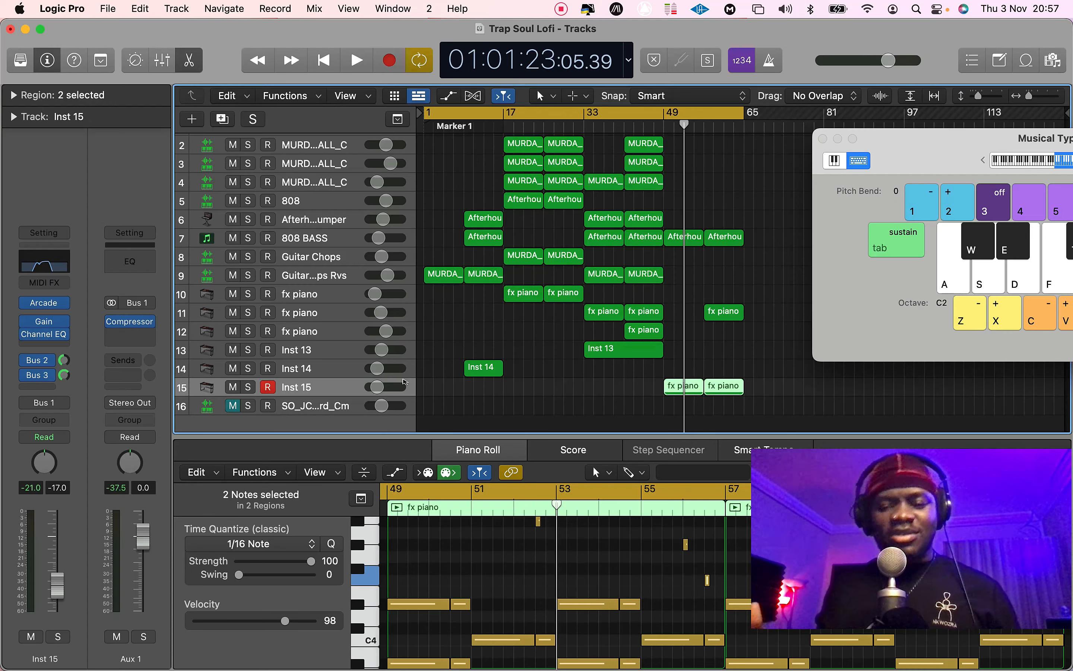
Play the full bar 1–65 arrangement, turn off cycle mode and resume playback
key("space")
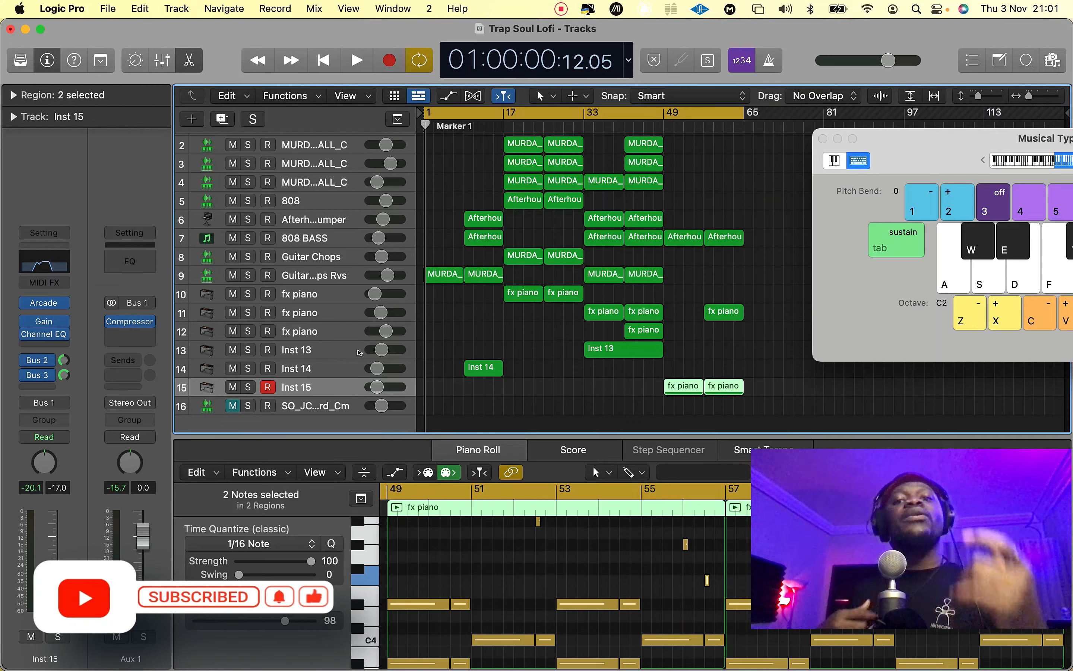
key("c")
key("space")
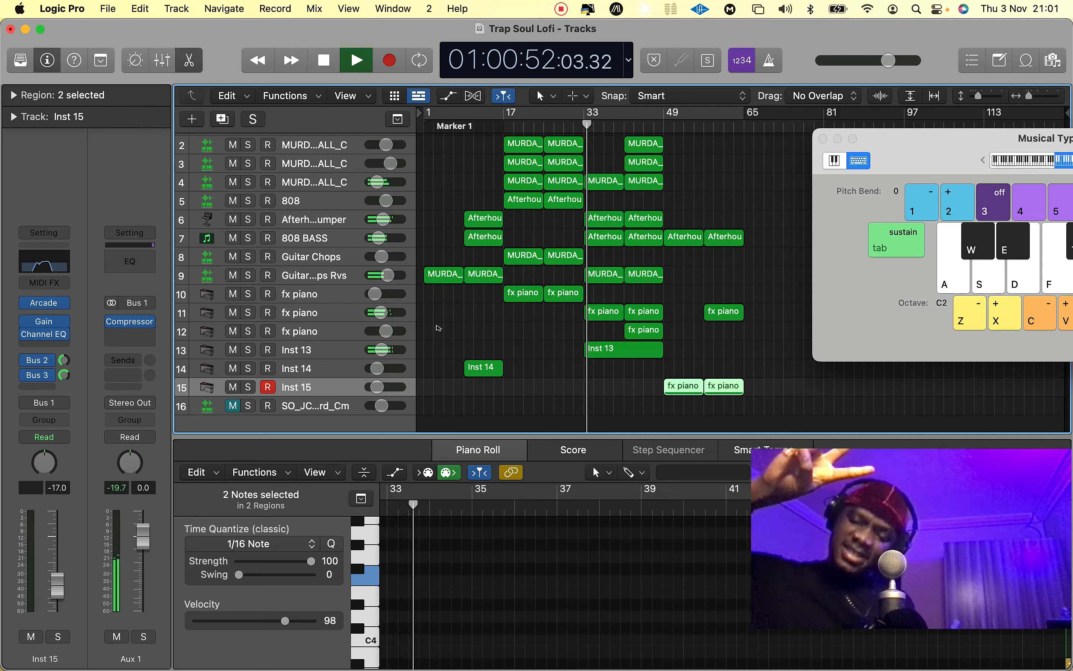